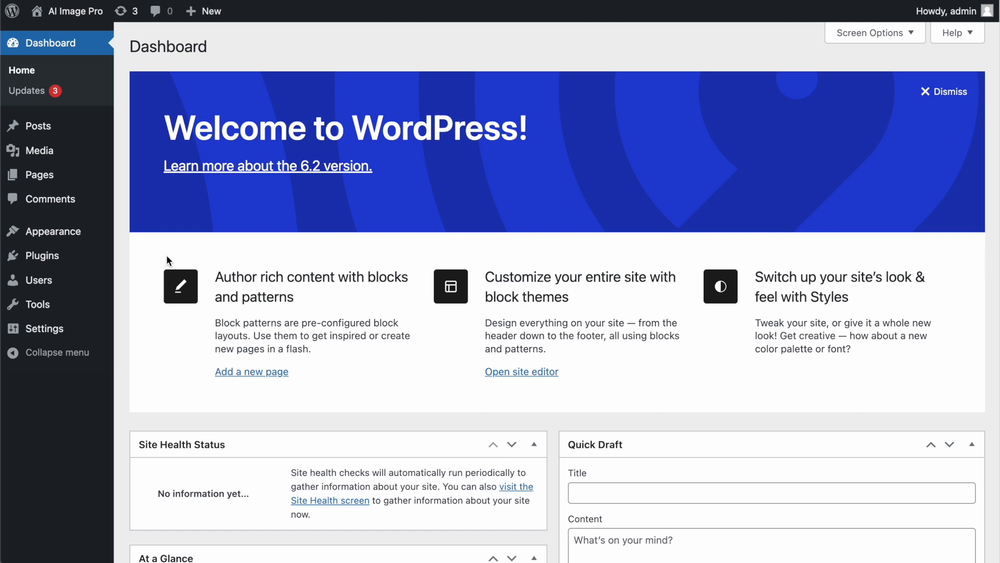
Upload ai-image-pro-plugin.zip as a new WordPress plugin, install it and activate it.
left_click(46, 257)
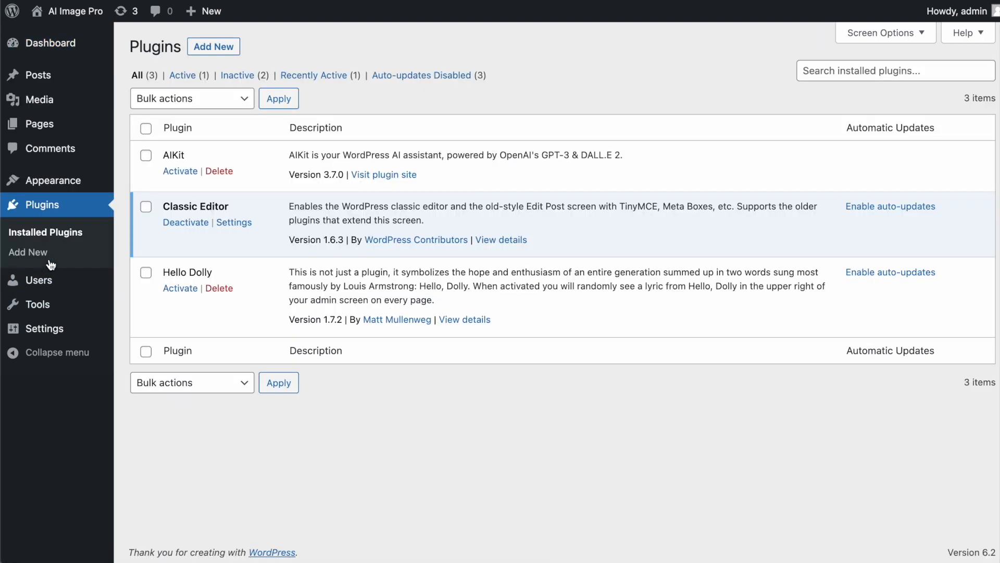
left_click(224, 52)
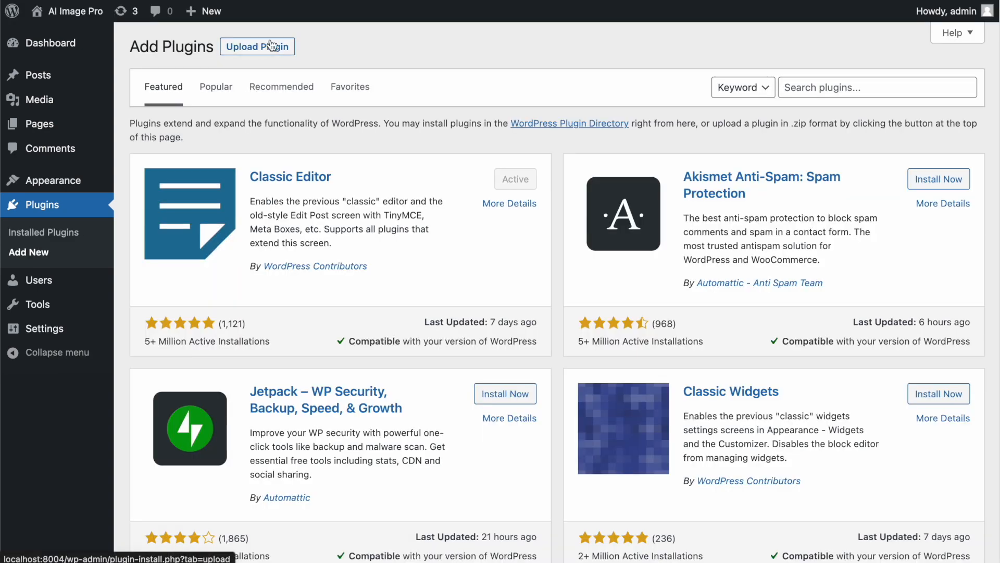
left_click(271, 45)
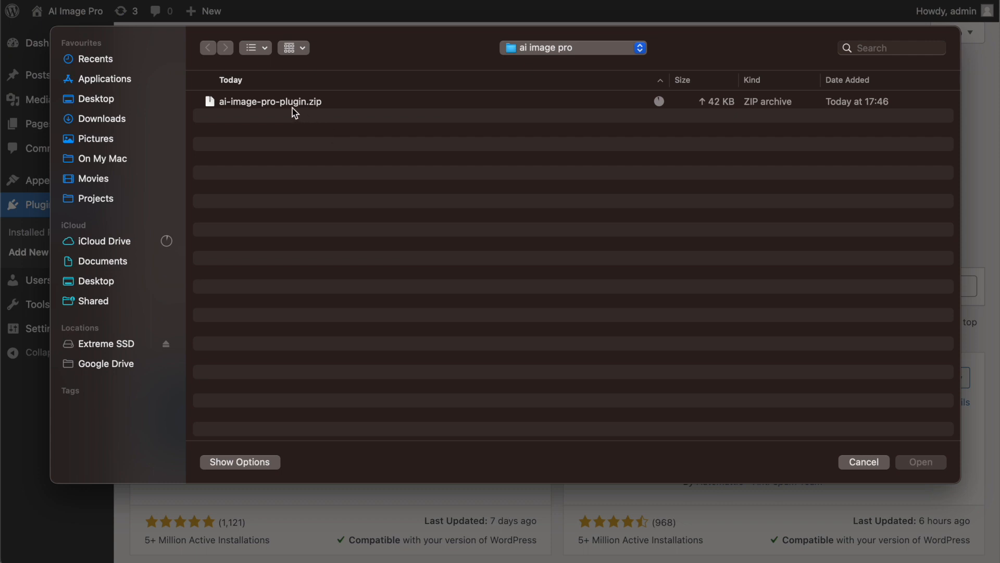
left_click(292, 104)
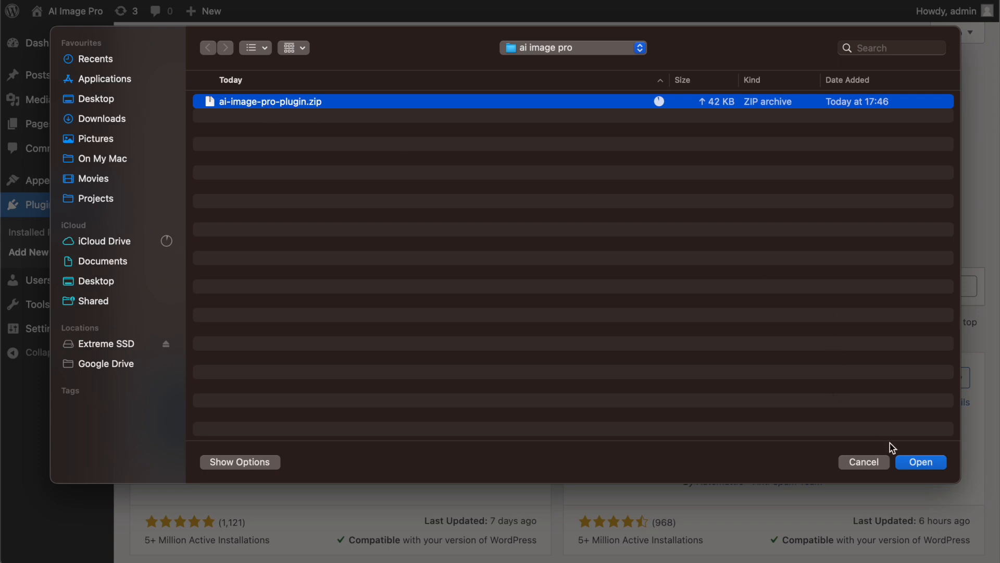
left_click(920, 463)
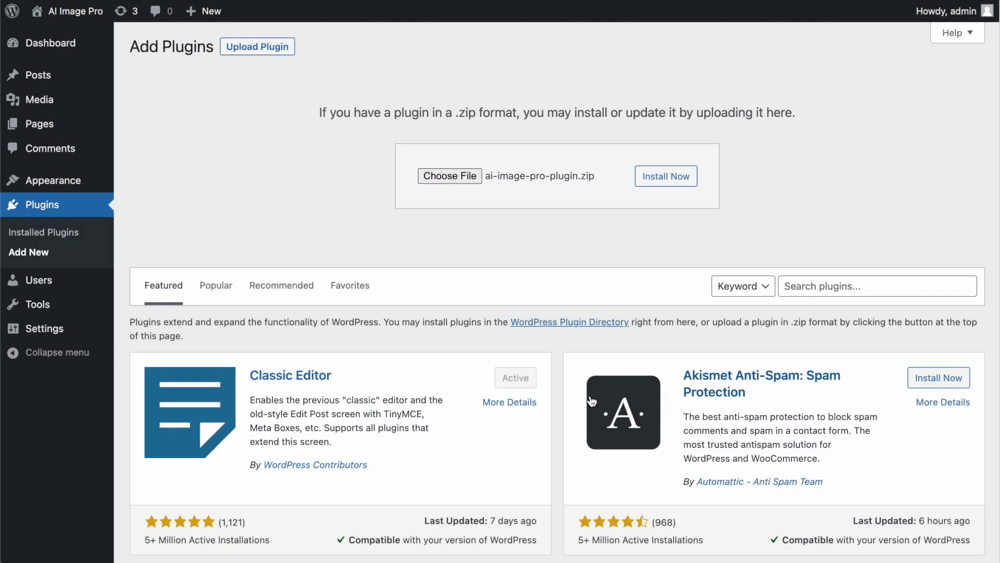
left_click(667, 176)
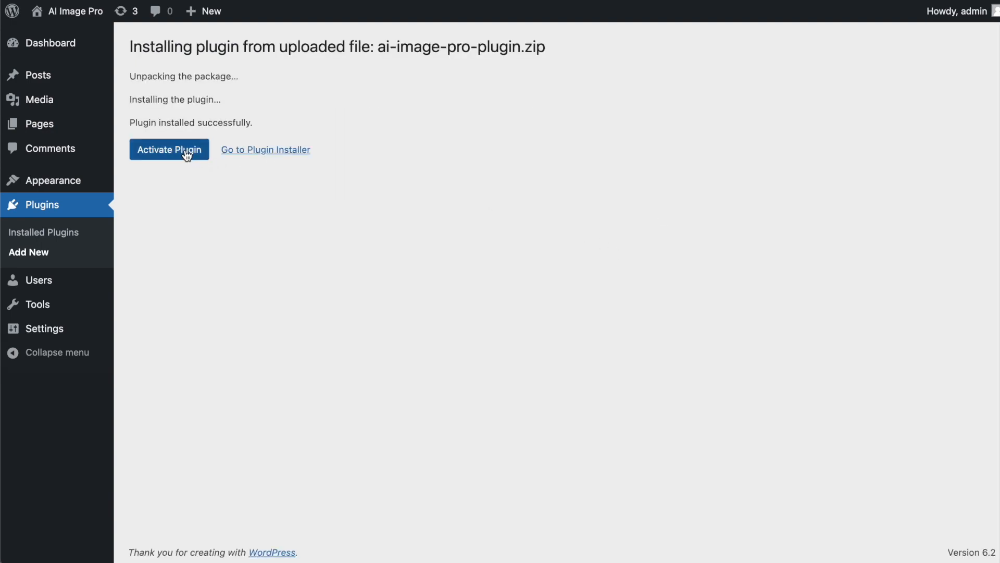
left_click(183, 155)
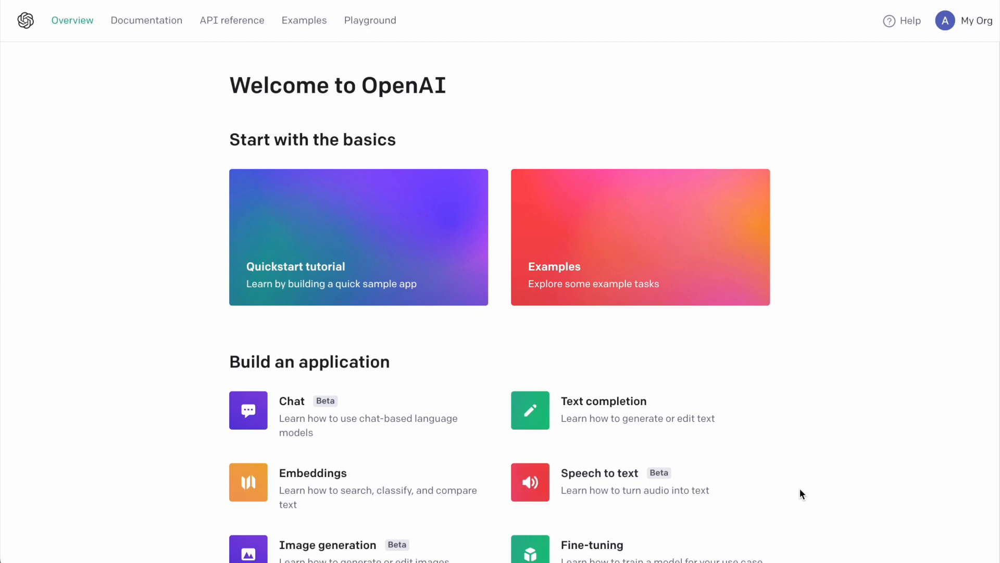
Switch to the OpenAI platform, create a new secret API key for the account and copy it.
left_click(950, 28)
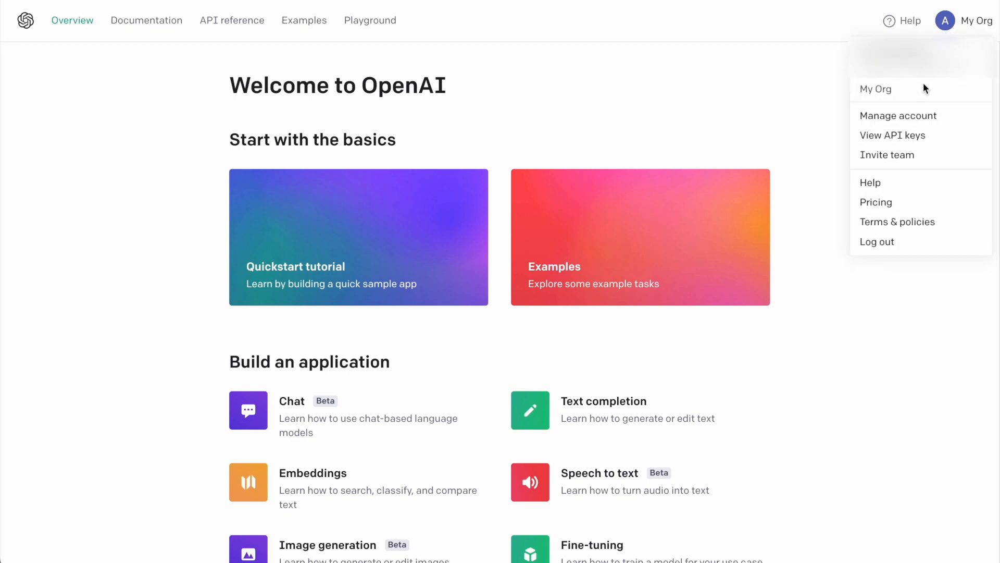
left_click(919, 137)
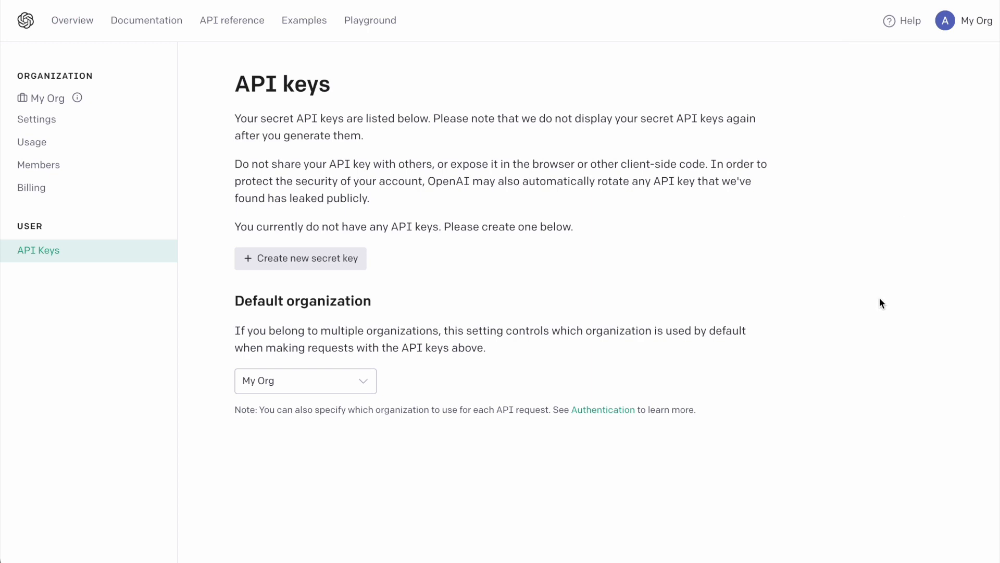
left_click(330, 370)
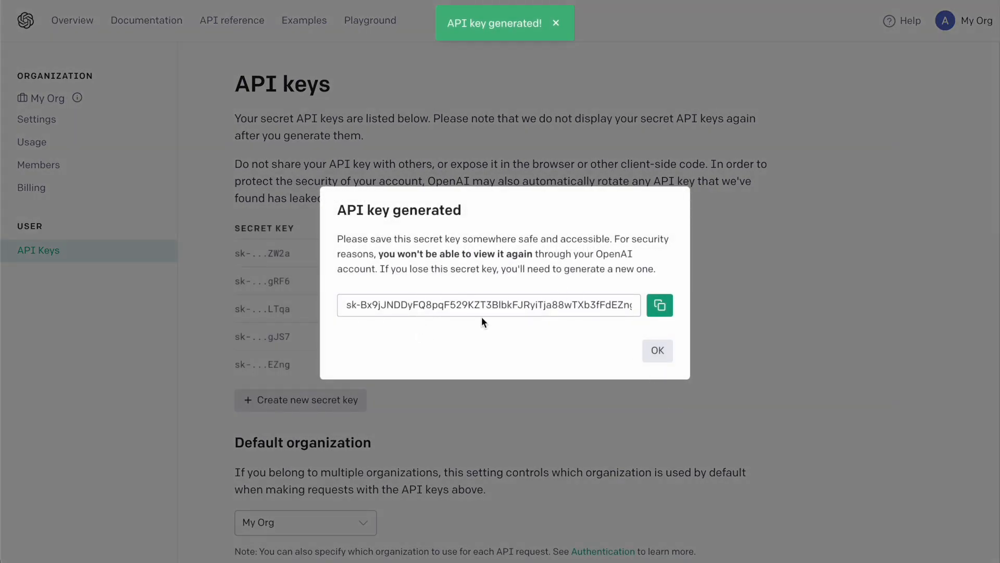
left_click(660, 308)
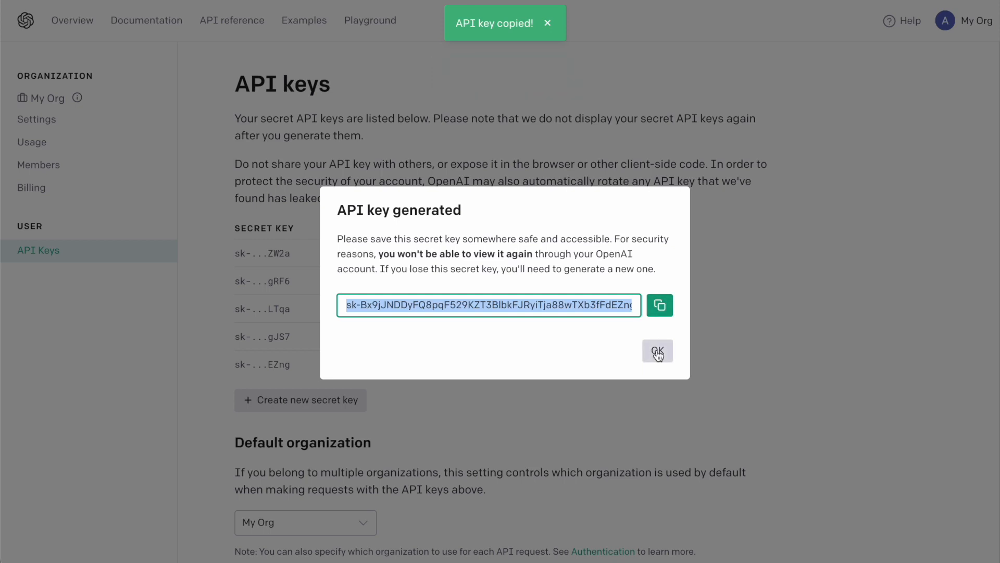
left_click(658, 351)
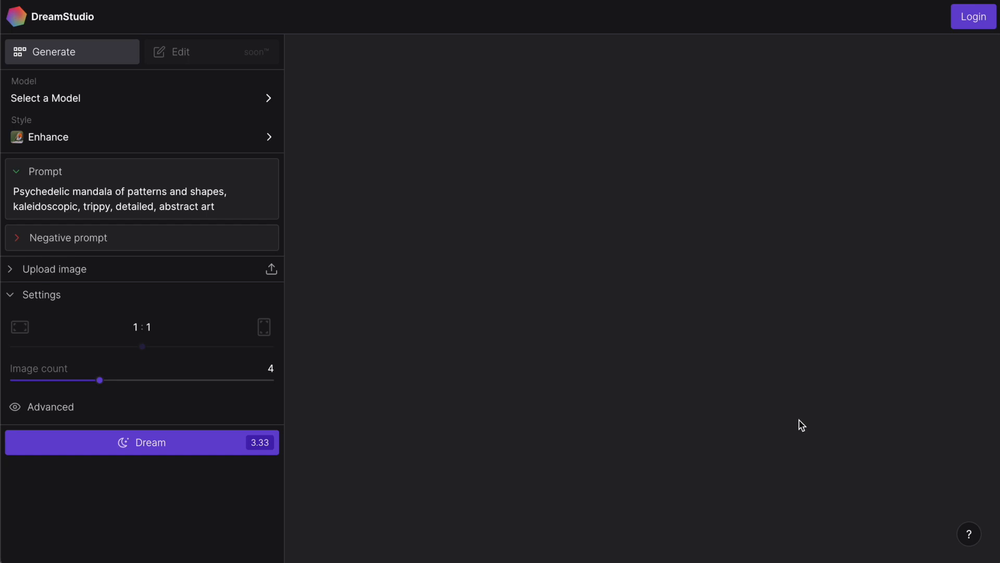
Switch to DreamStudio and open its login page with the available sign-in methods.
left_click(981, 20)
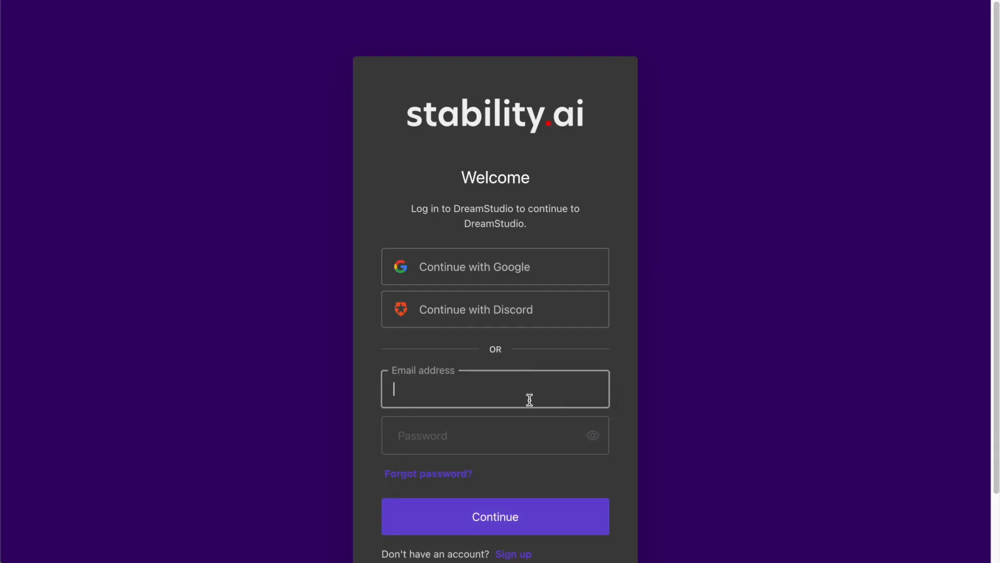
scroll(503, 270, "down", 2)
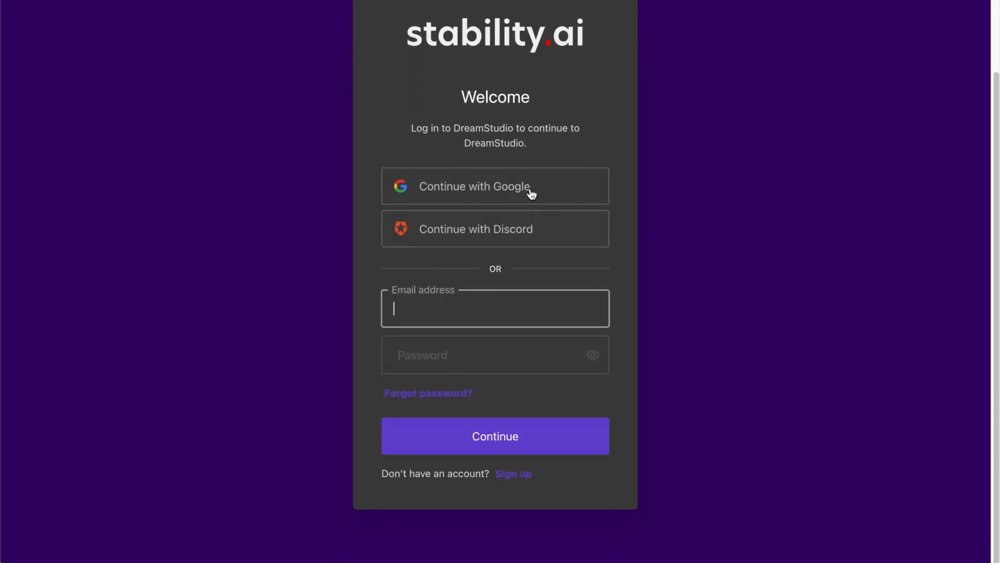
scroll(547, 307, "up", 1)
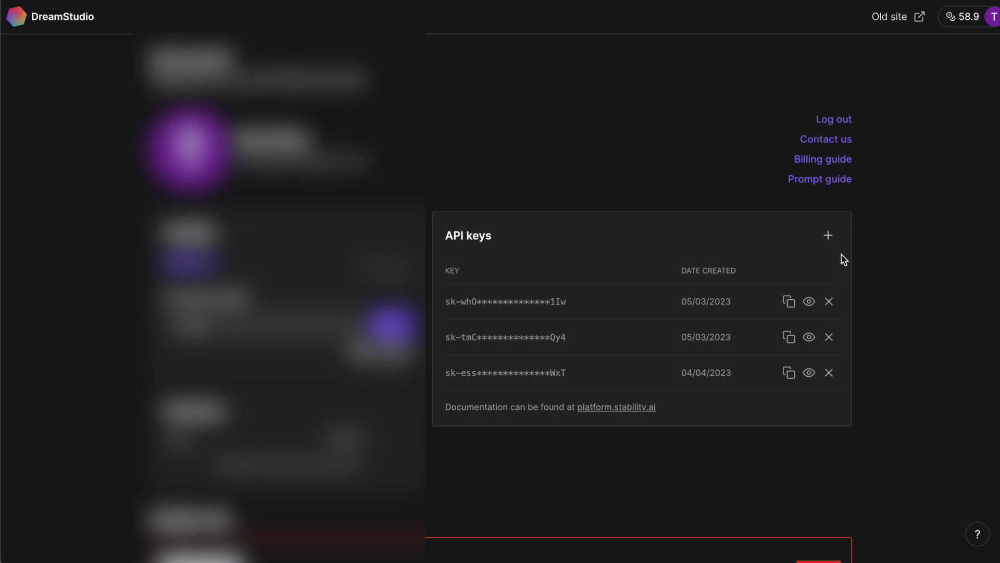
Create a new API key on the DreamStudio account page and copy it.
left_click(828, 238)
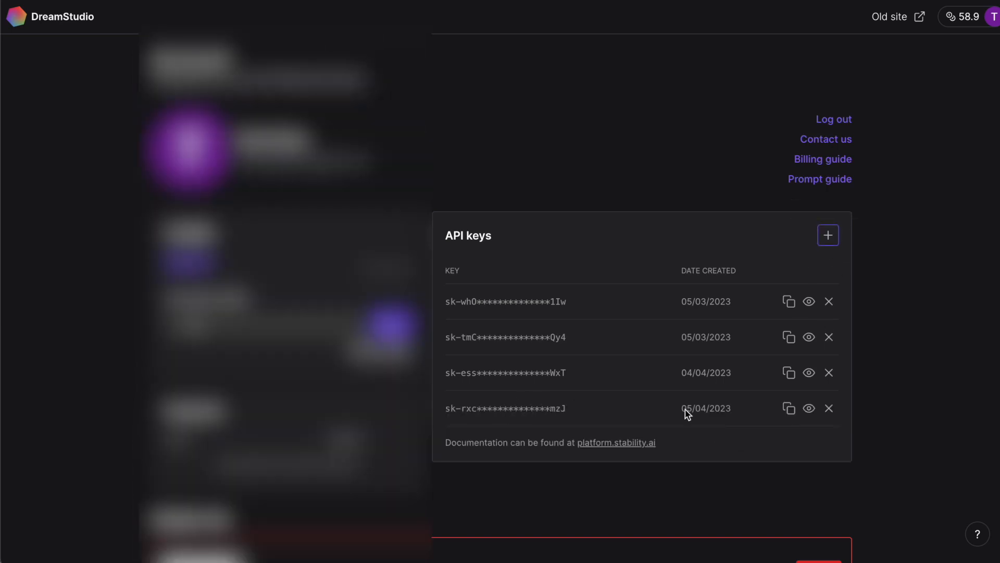
left_click(788, 409)
scroll(859, 409, "down", 2)
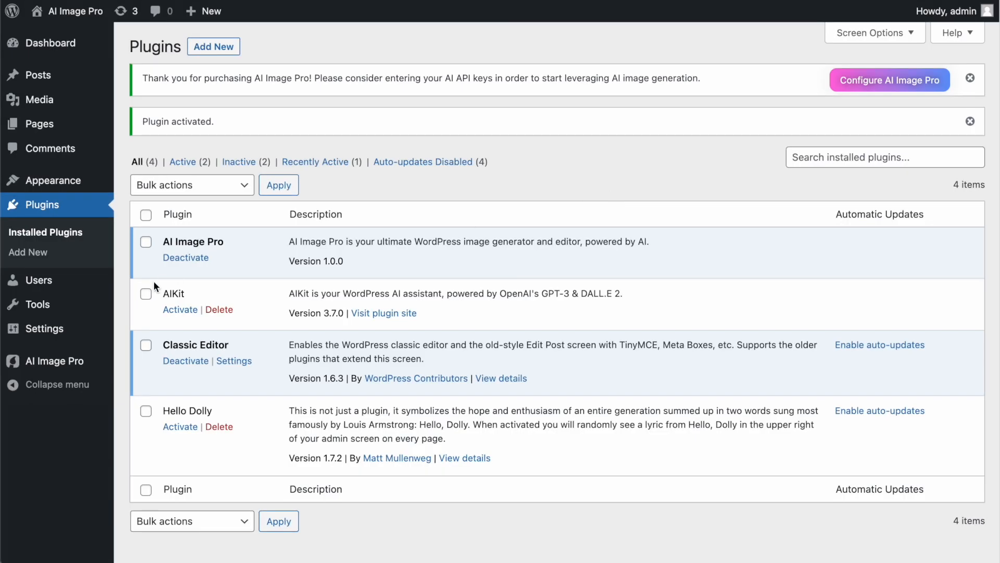
Return to WordPress, open the AI Image Pro settings and fill in the OpenAI API key from the saved entries.
mouse_move(41, 362)
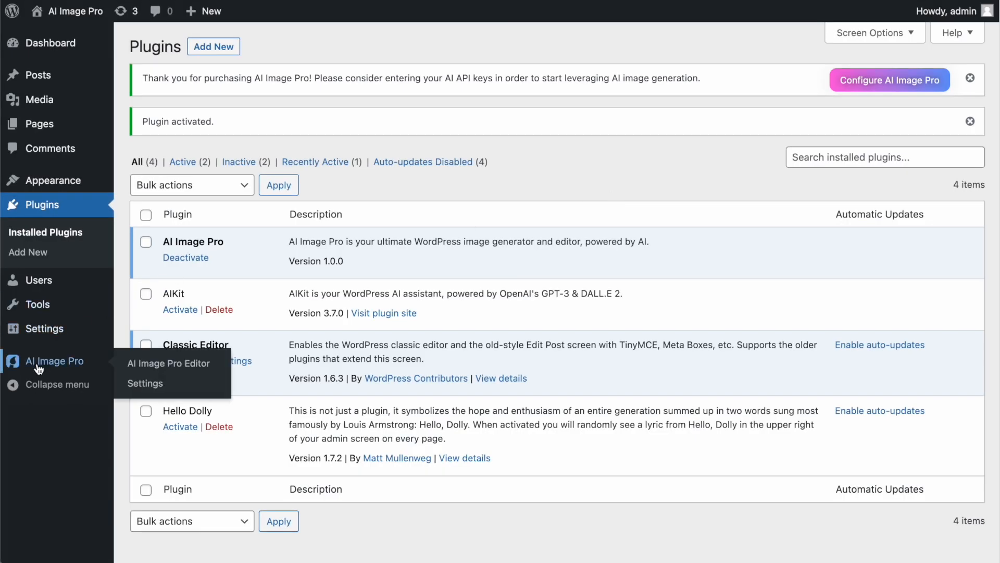
left_click(152, 384)
scroll(437, 362, "down", 3)
left_click(373, 201)
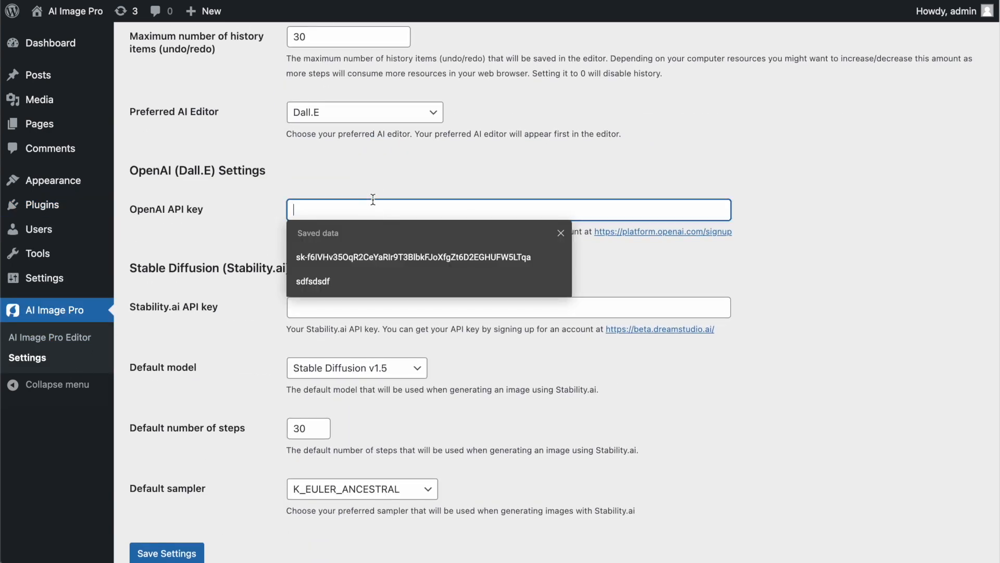
left_click(639, 183)
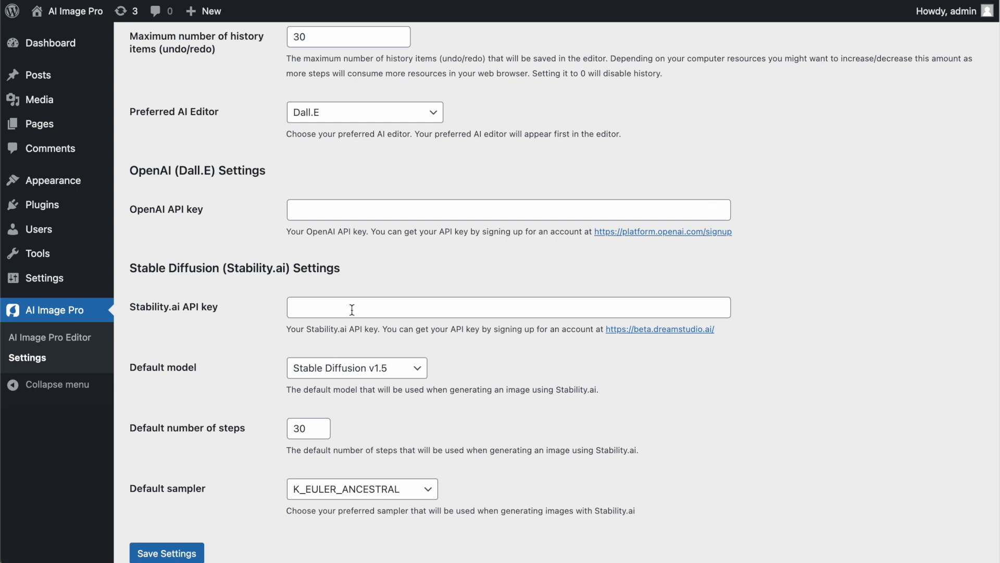
left_click(413, 211)
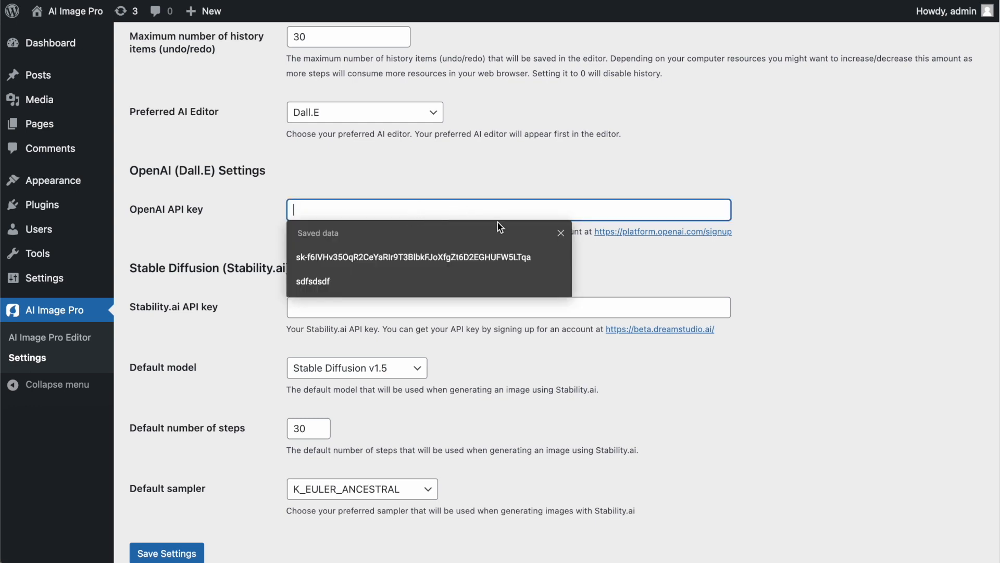
left_click(498, 252)
triple_click(511, 208)
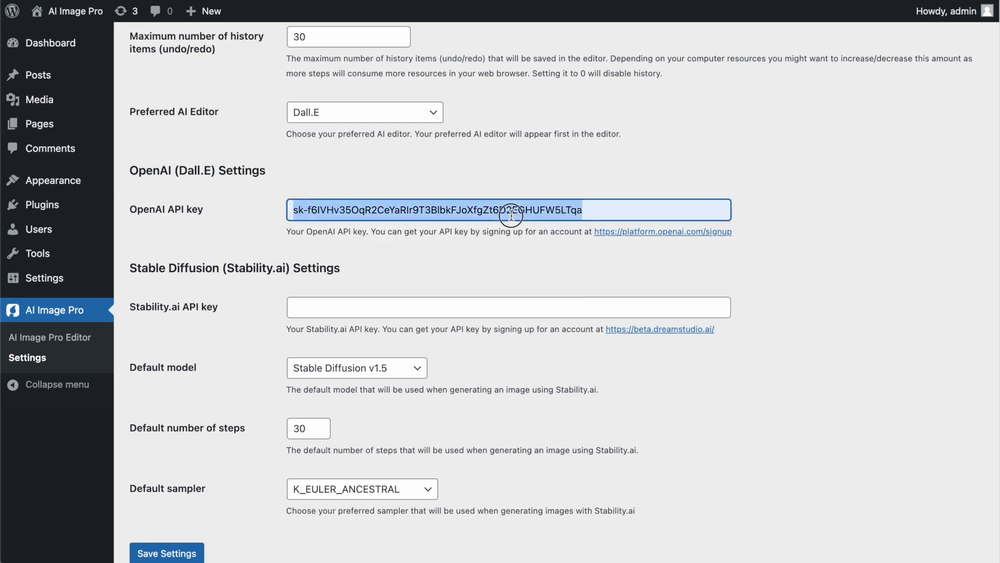
left_click(607, 212)
Fill in the Stability.ai API key from the saved entries and save the plugin settings.
left_click(617, 309)
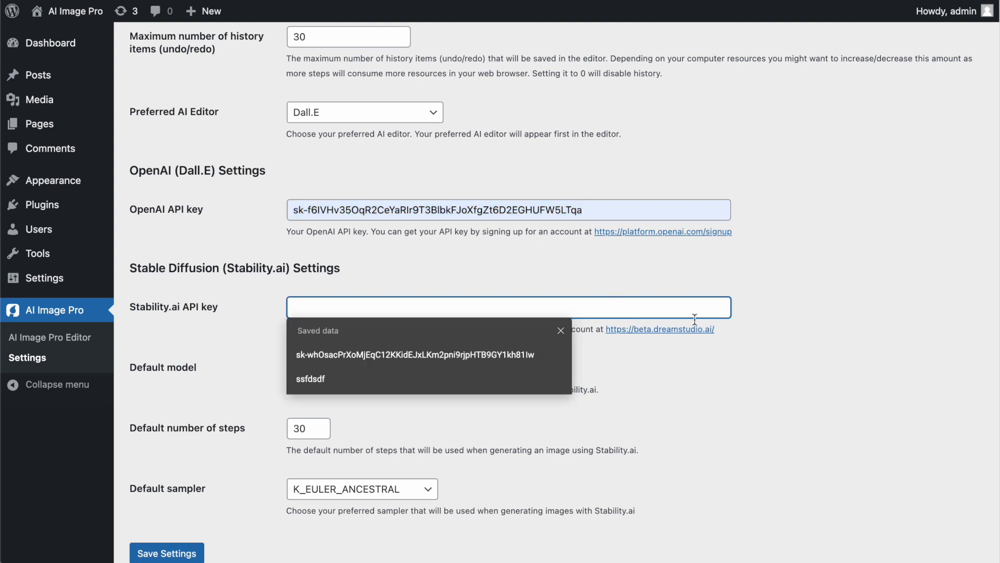
left_click(528, 354)
left_click(798, 312)
scroll(779, 341, "down", 2)
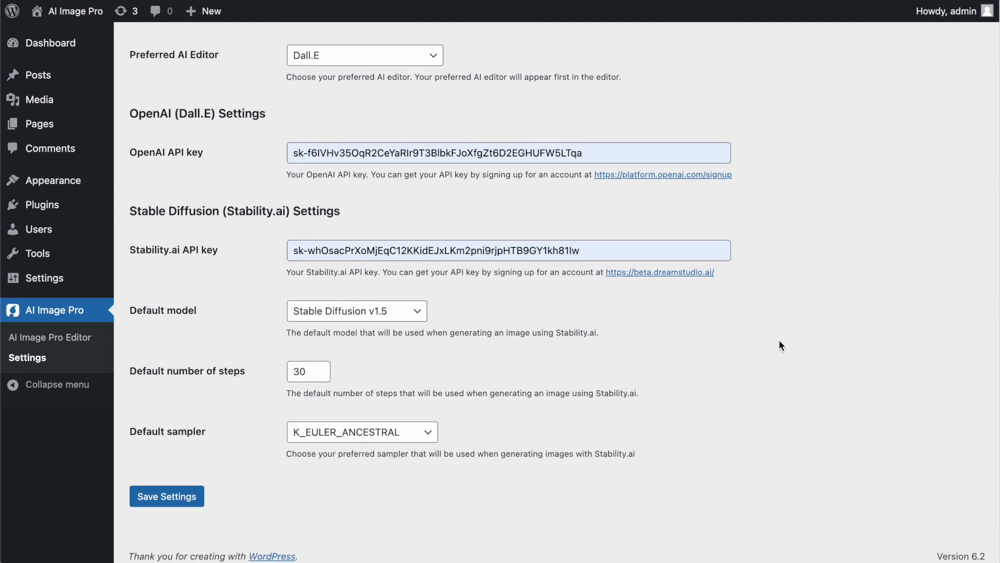
left_click(167, 496)
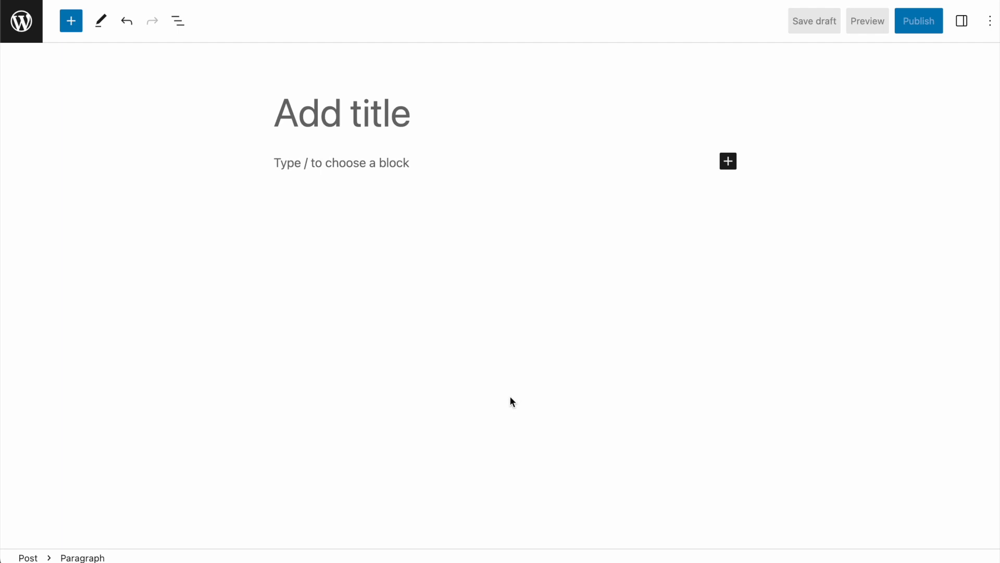
Write the paragraph "a cat, wearing a pirate hat by josephine will." in the new post and open it in AI Image Pro.
type("a cat, we")
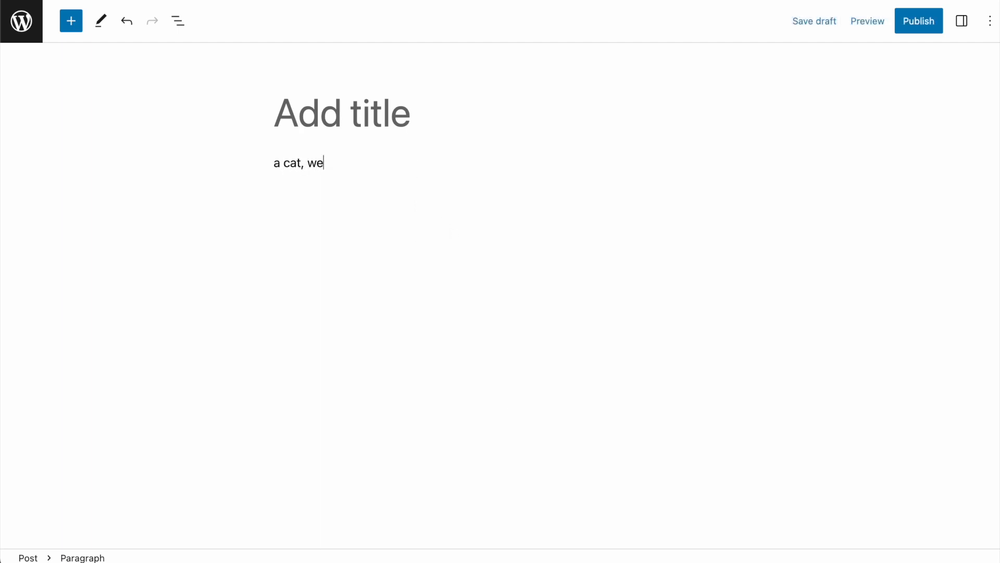
type("aring a pirate hat by josephine wi")
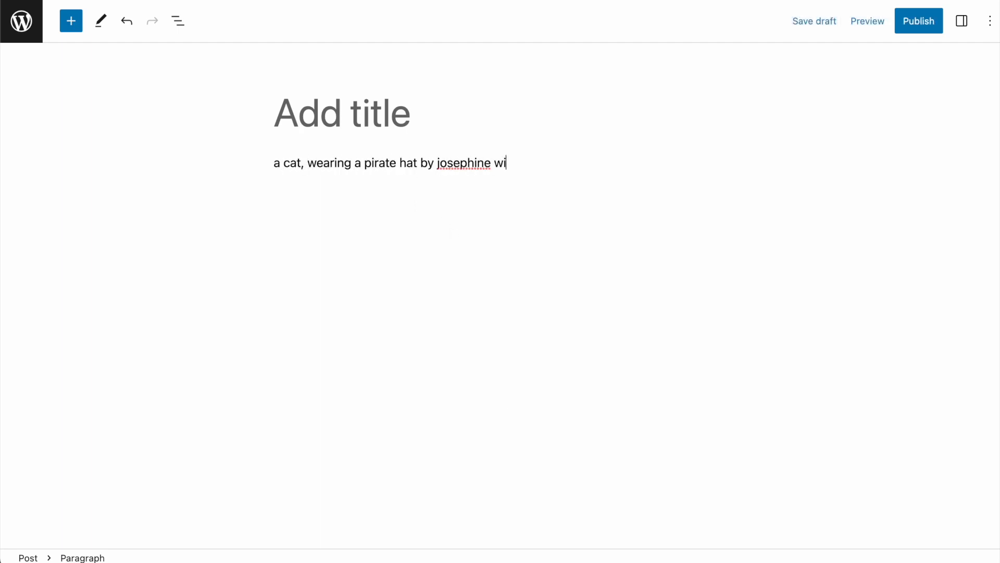
type("ll.")
triple_click(413, 163)
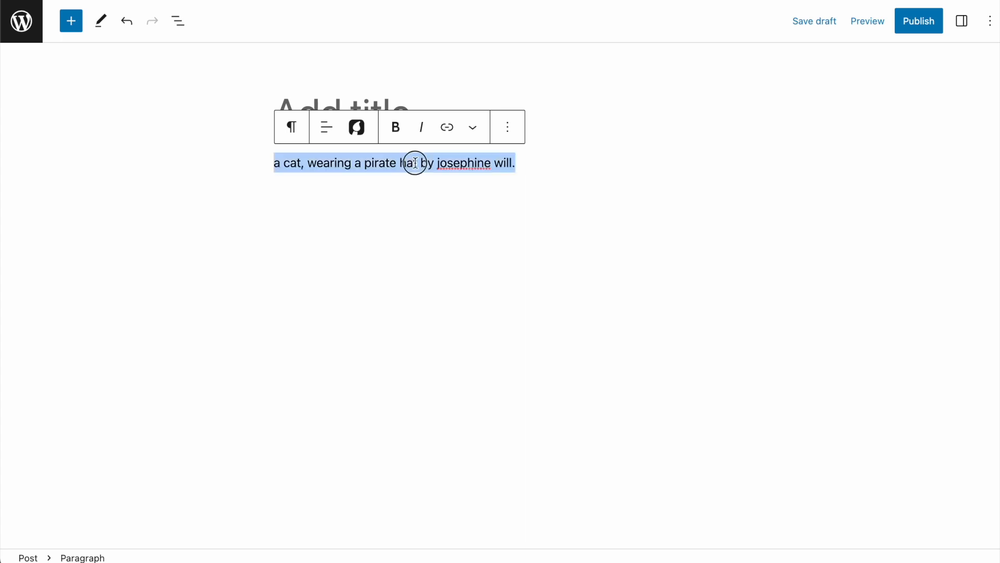
left_click(362, 131)
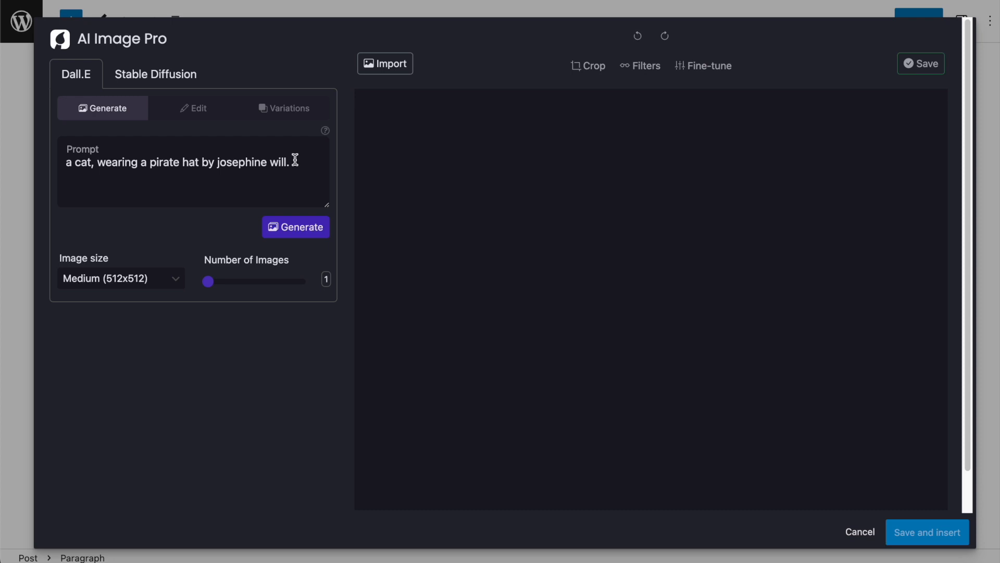
Review the transferred prompt, the Dall.E and Stable Diffusion editors, and Dall.E's Edit and Variations modes, returning to image generation.
left_click_drag(295, 159, 56, 159)
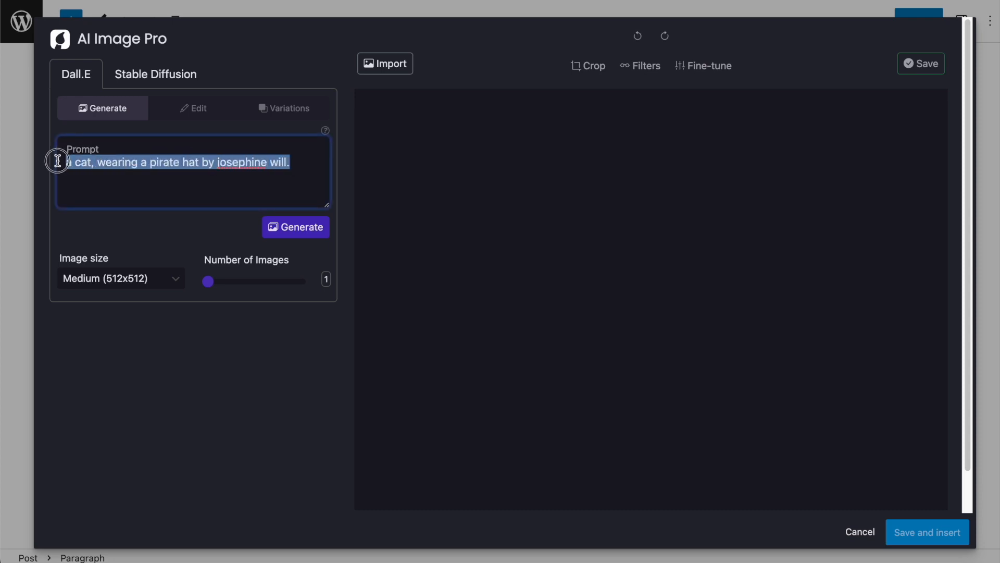
left_click(168, 173)
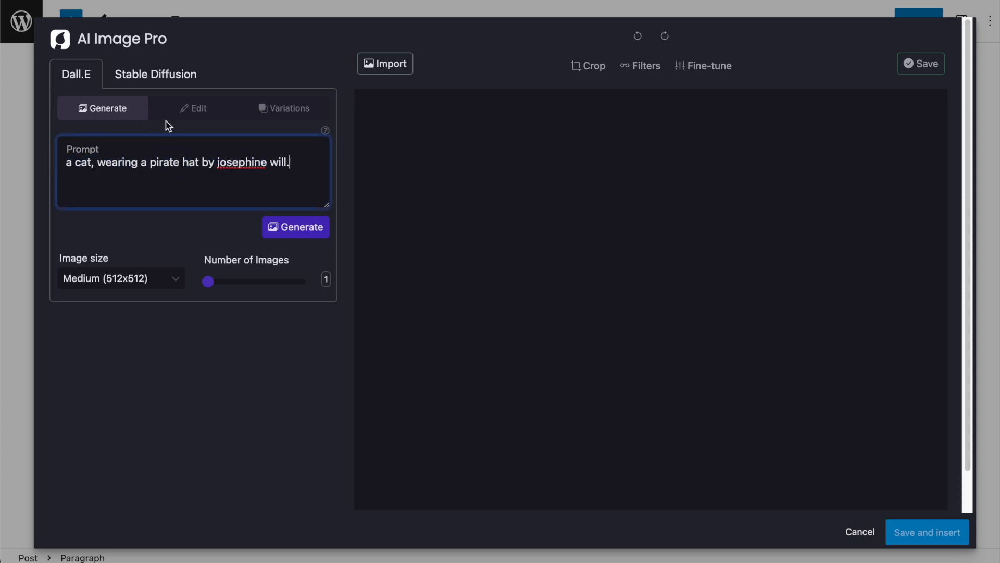
left_click(161, 76)
left_click(71, 77)
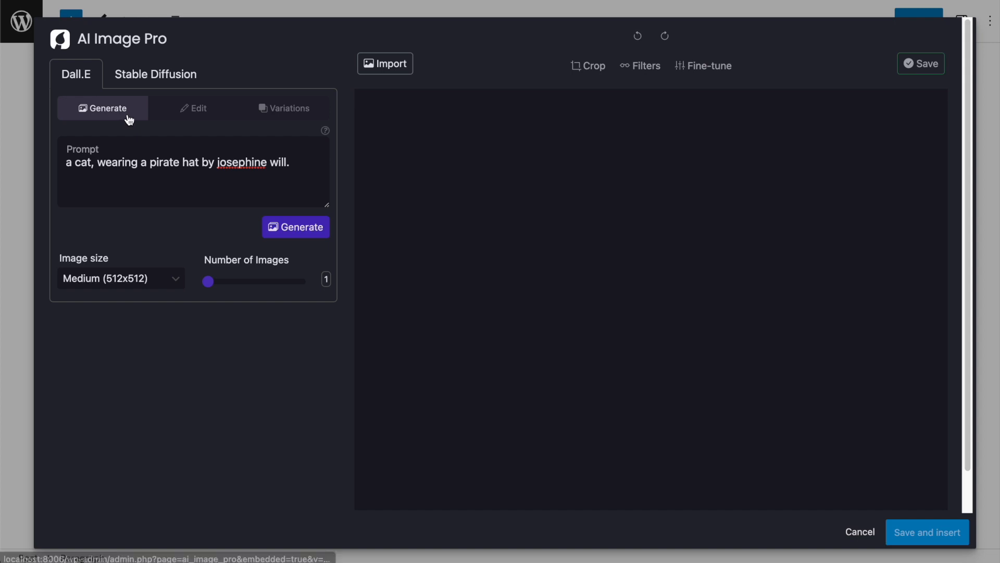
left_click(189, 109)
left_click(270, 117)
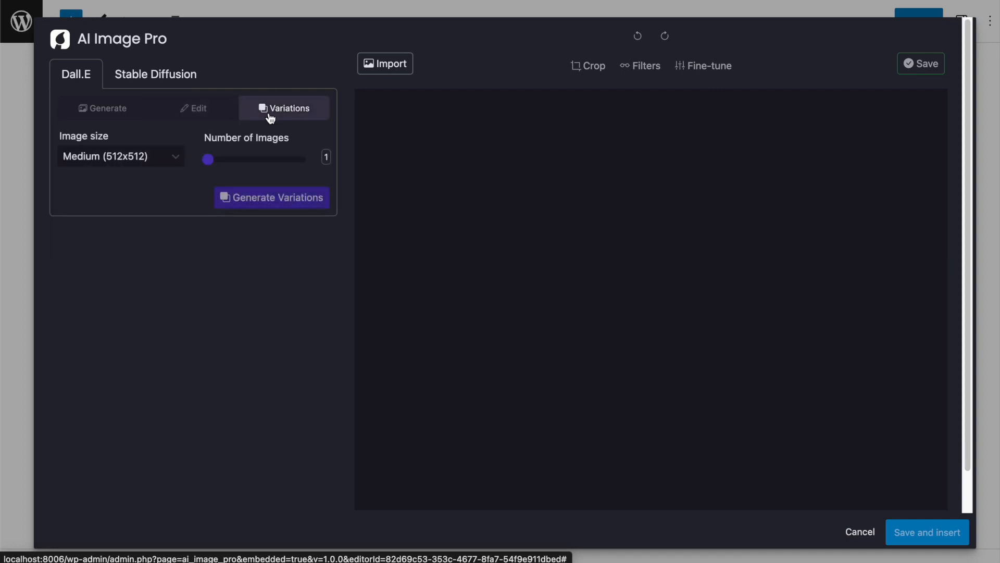
left_click(124, 113)
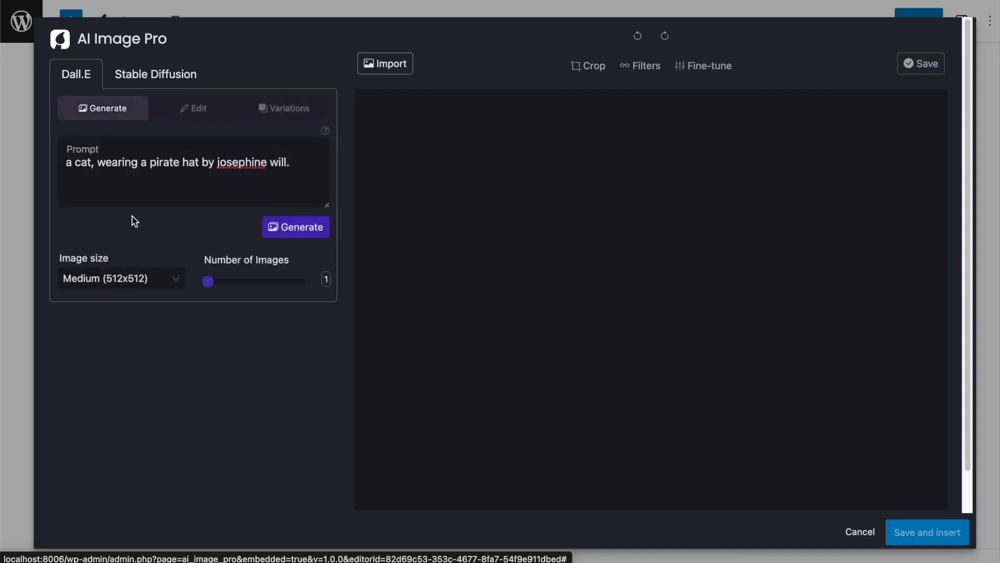
Generate one Medium (512x512) Dall.E image from the pirate-hat cat prompt.
left_click(149, 282)
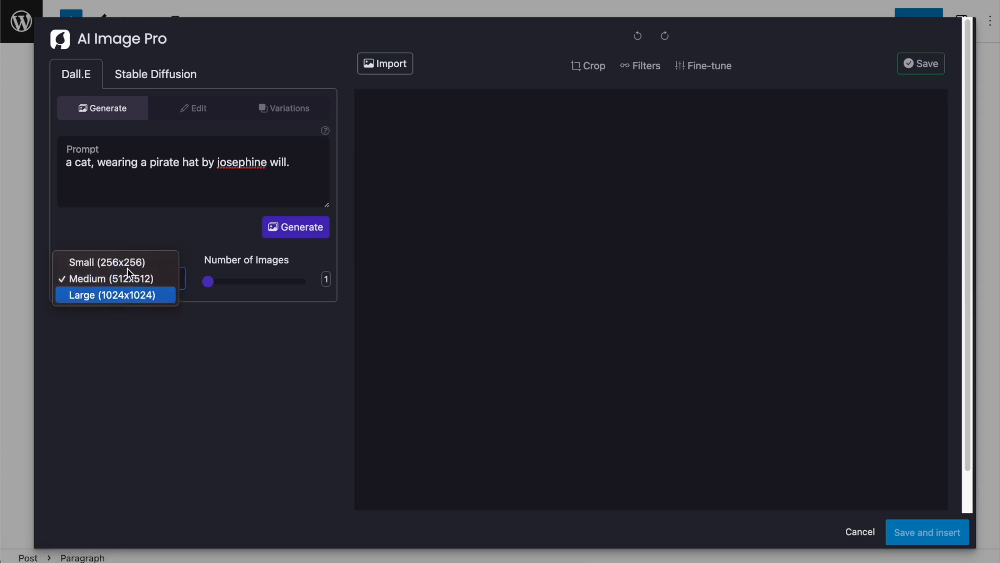
left_click(134, 326)
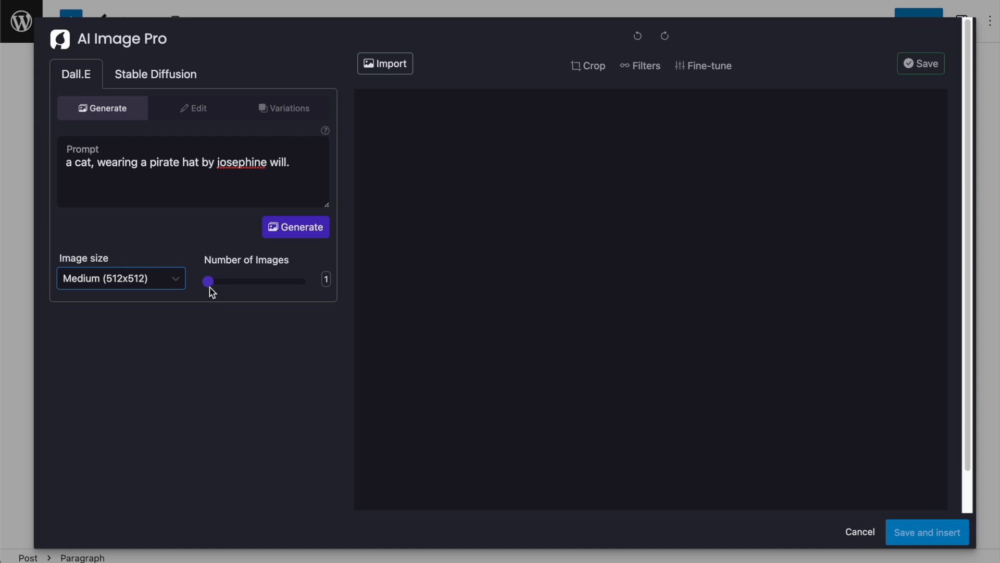
mouse_move(209, 285)
left_mouse_down()
mouse_move(288, 289)
mouse_move(207, 287)
left_mouse_up()
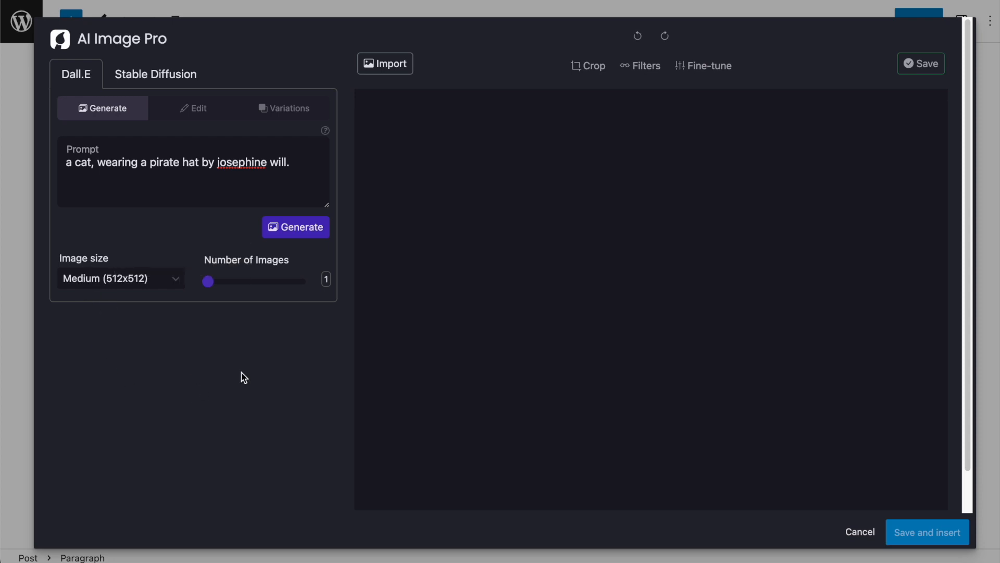
mouse_move(266, 269)
left_click(313, 236)
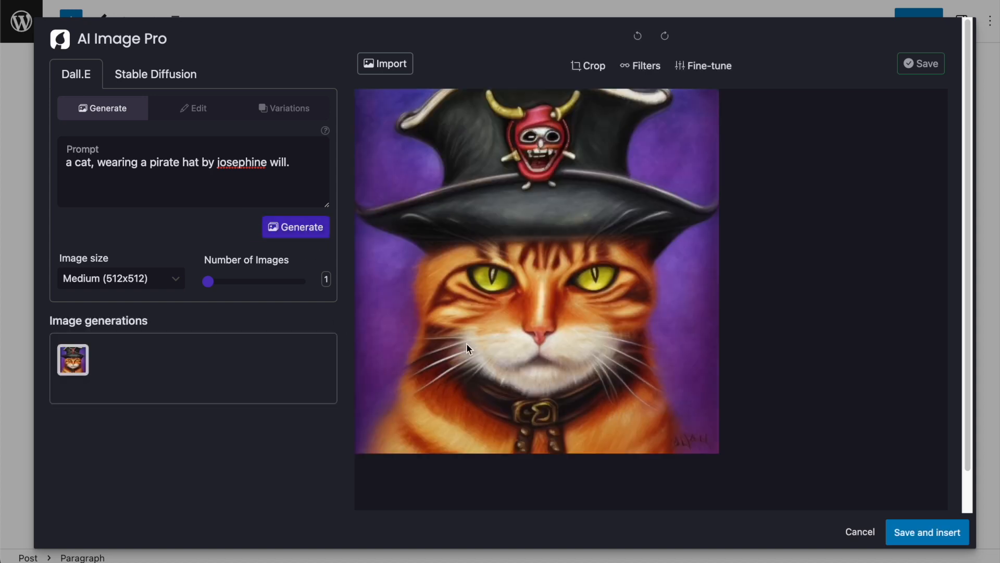
Copy the prompt from Dall.E's Generate mode into the prompt of its Edit mode.
left_click(188, 114)
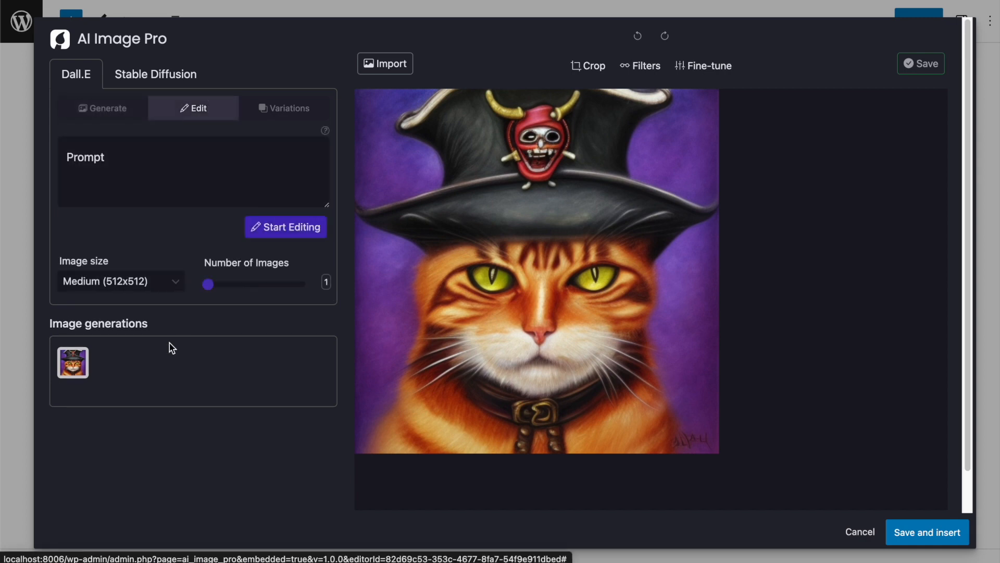
left_click(153, 165)
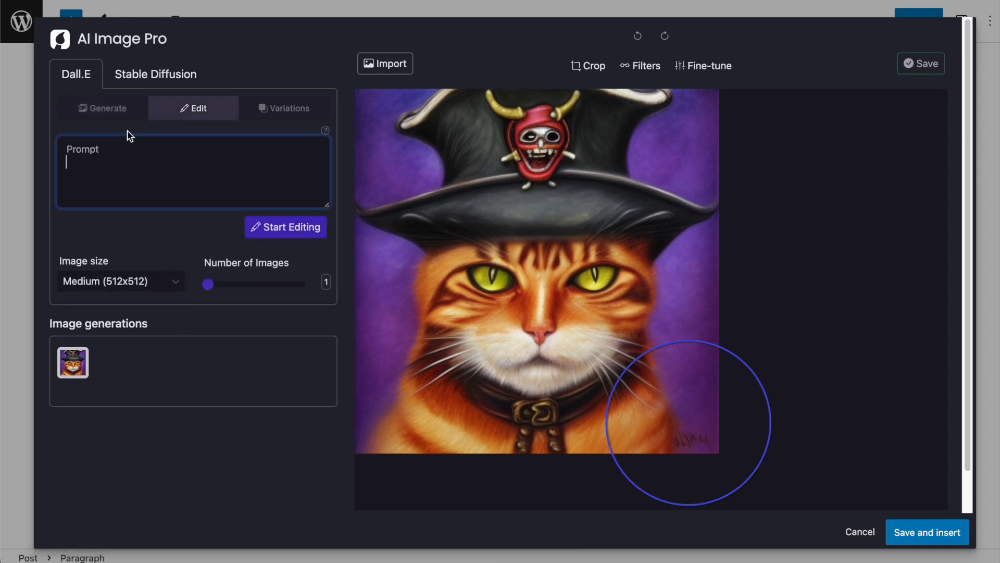
left_click(122, 116)
left_click_drag(293, 164, 64, 163)
key("ctrl+c")
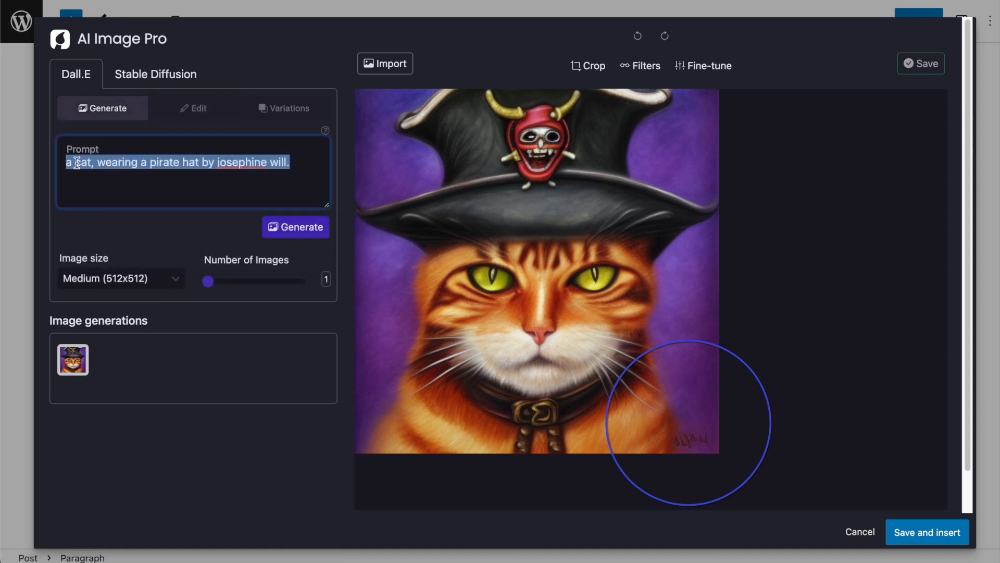
left_click(190, 108)
left_click(181, 181)
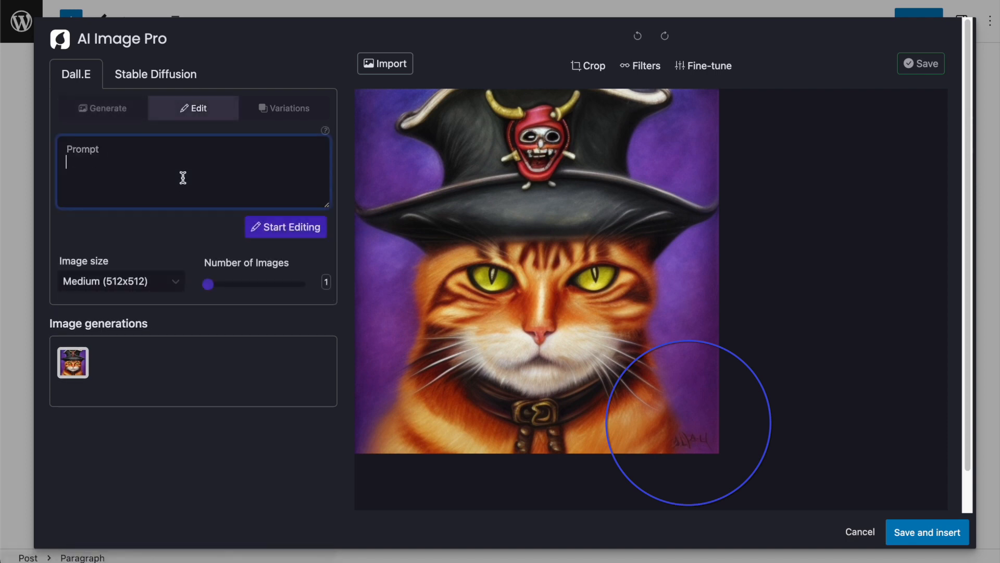
key("ctrl+v")
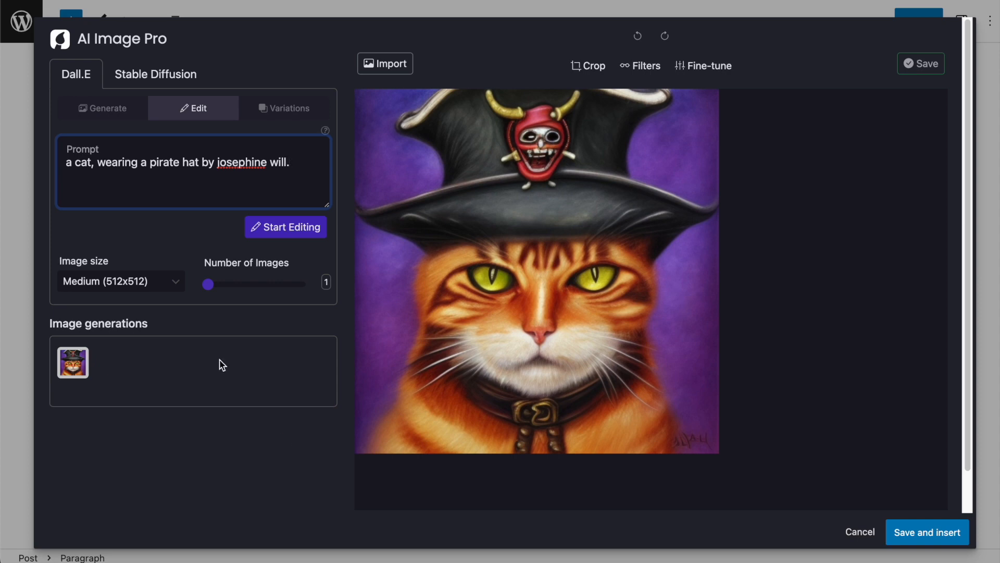
Start a Dall.E edit, brush over the signature in the cat image's lower-right corner and confirm the edit.
left_click(286, 227)
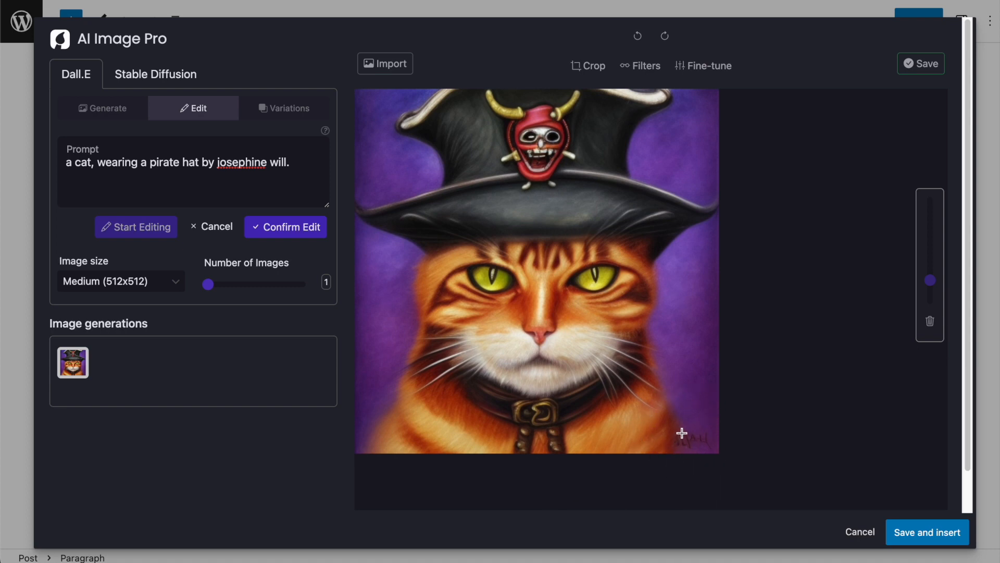
mouse_move(681, 433)
left_mouse_down()
mouse_move(661, 460)
mouse_move(717, 458)
mouse_move(717, 408)
mouse_move(711, 442)
left_mouse_up()
left_click(305, 230)
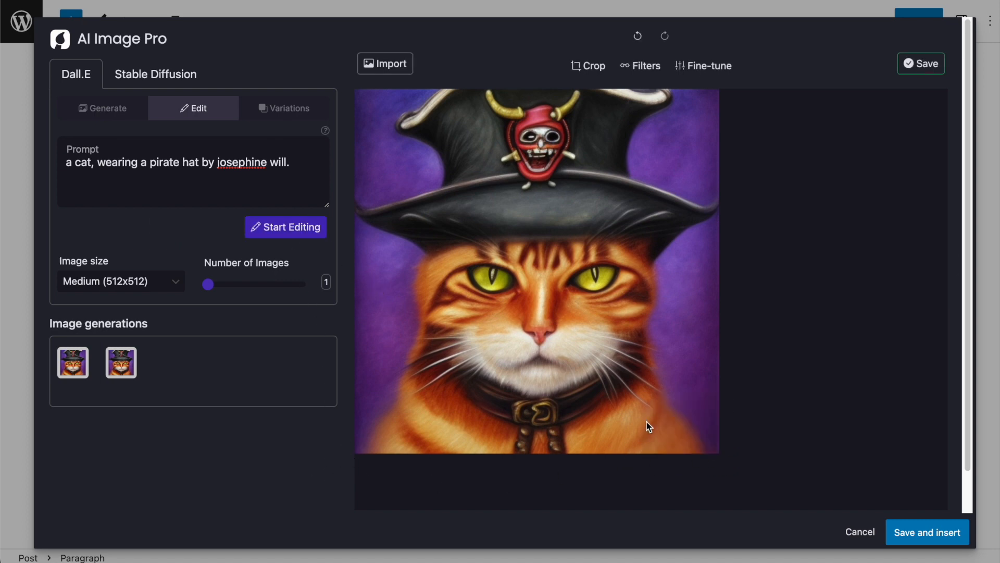
Compare the cat image with and without the signature edit by undoing and redoing it, ending on the edited version.
left_click(638, 36)
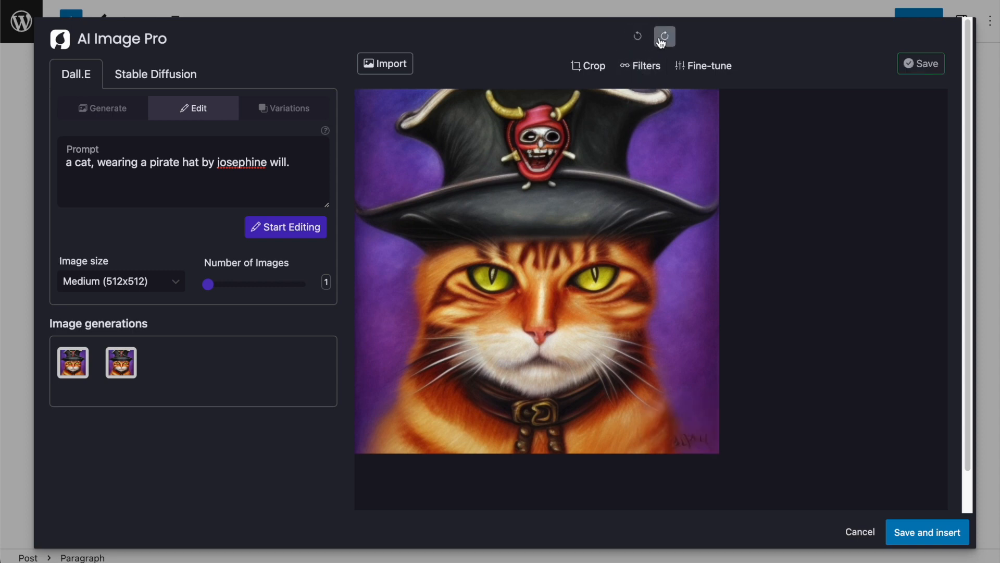
left_click(662, 41)
left_click(638, 39)
left_click(664, 37)
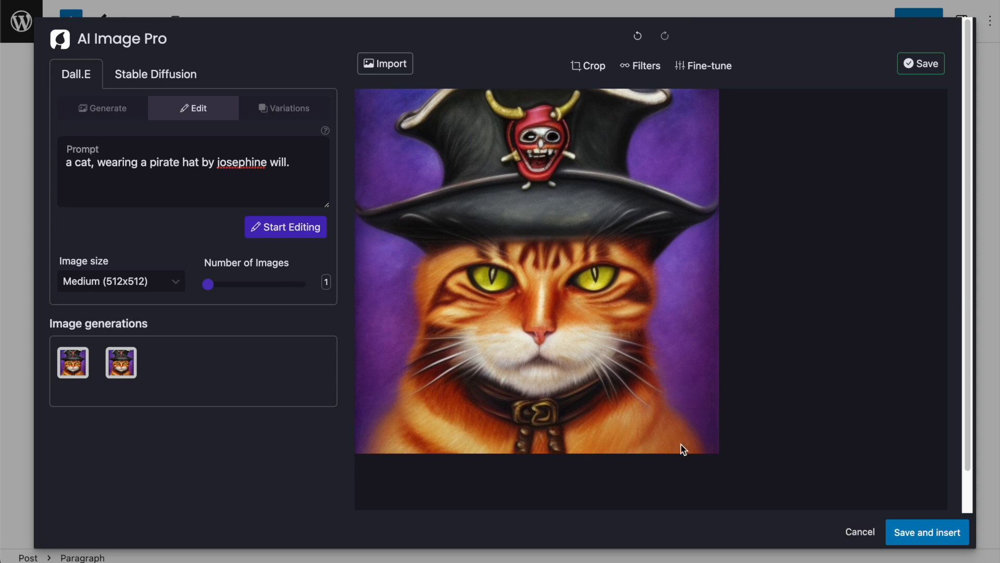
Generate one Medium (512x512) Dall.E variation of the edited cat image.
left_click(286, 108)
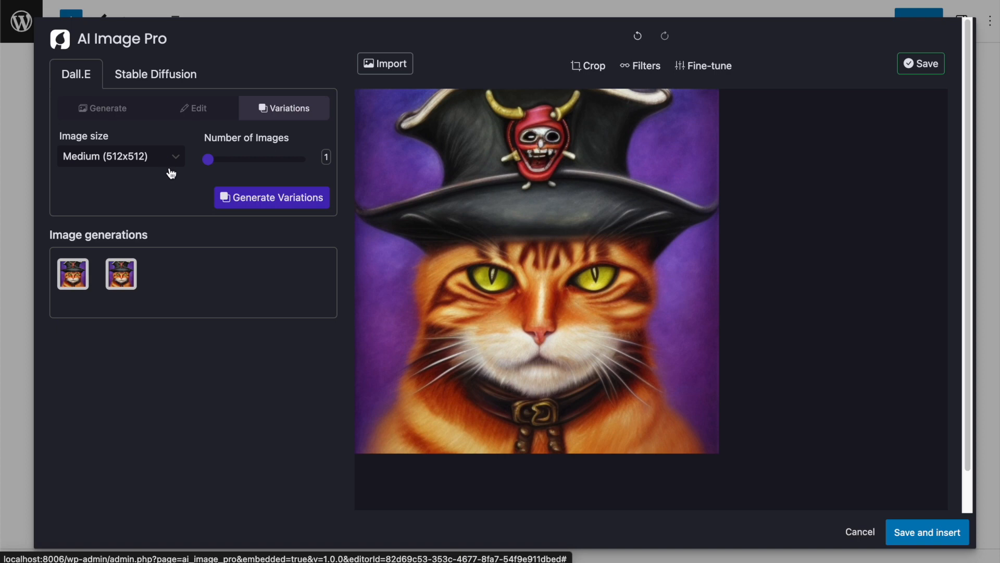
left_click(250, 202)
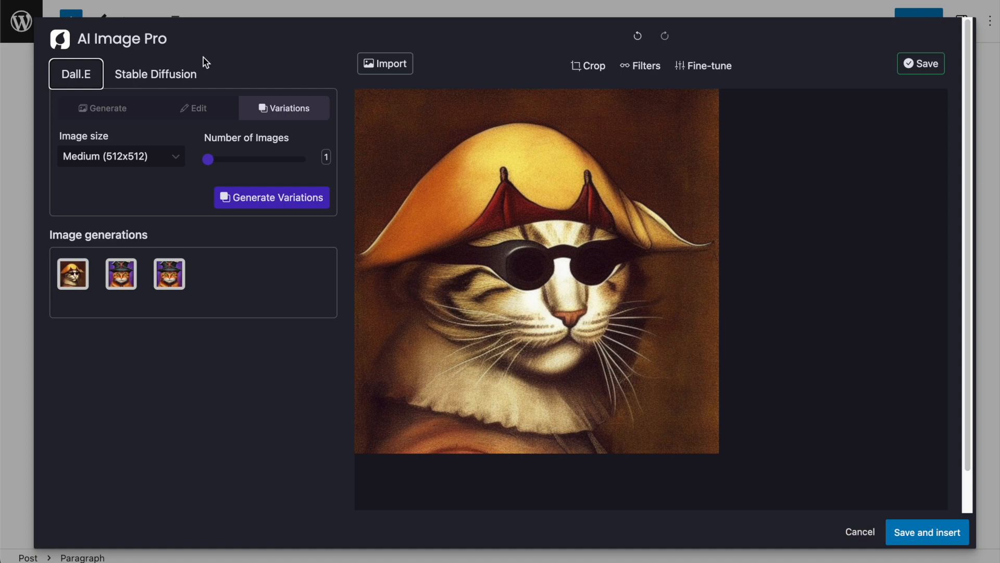
Switch to Stable Diffusion and examine its Generate and Edit modes and the available models and samplers.
left_click(165, 73)
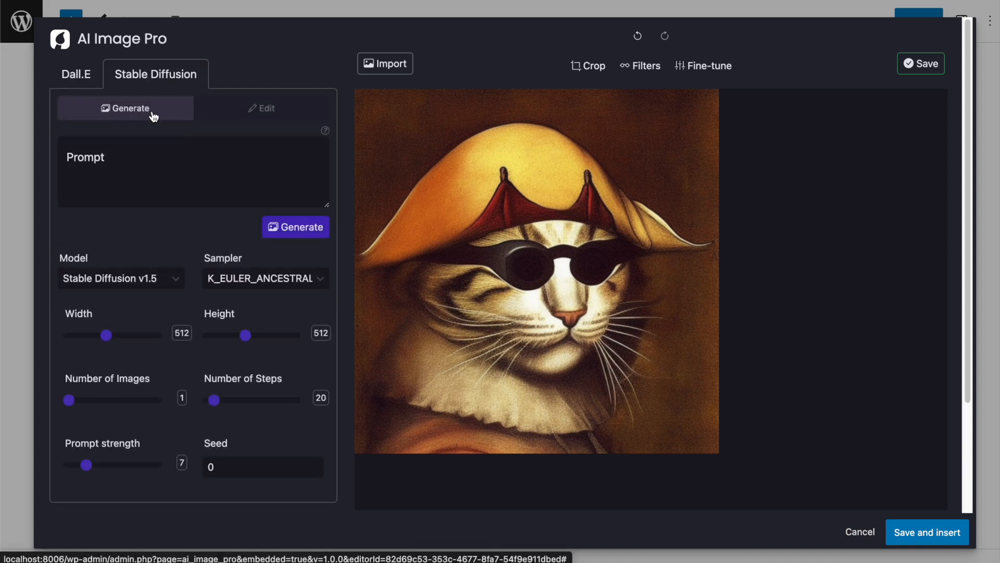
left_click(253, 109)
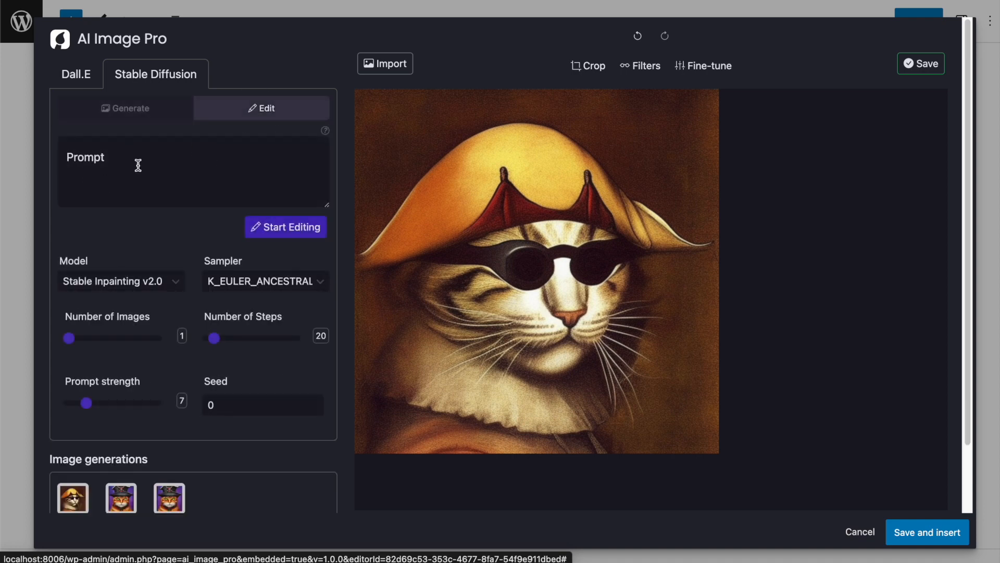
left_click(142, 114)
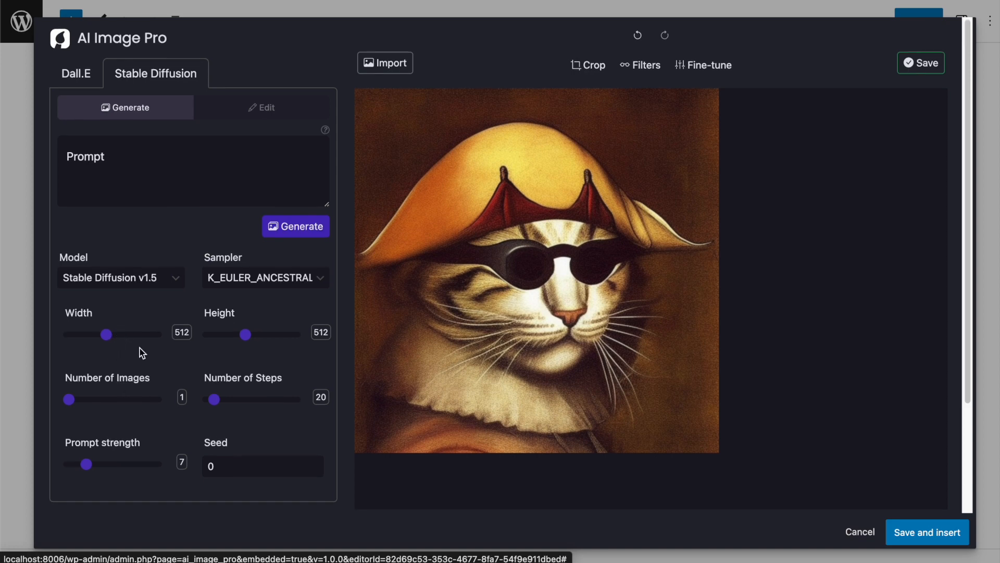
scroll(141, 334, "down", 1)
scroll(141, 336, "down", 1)
left_click(156, 250)
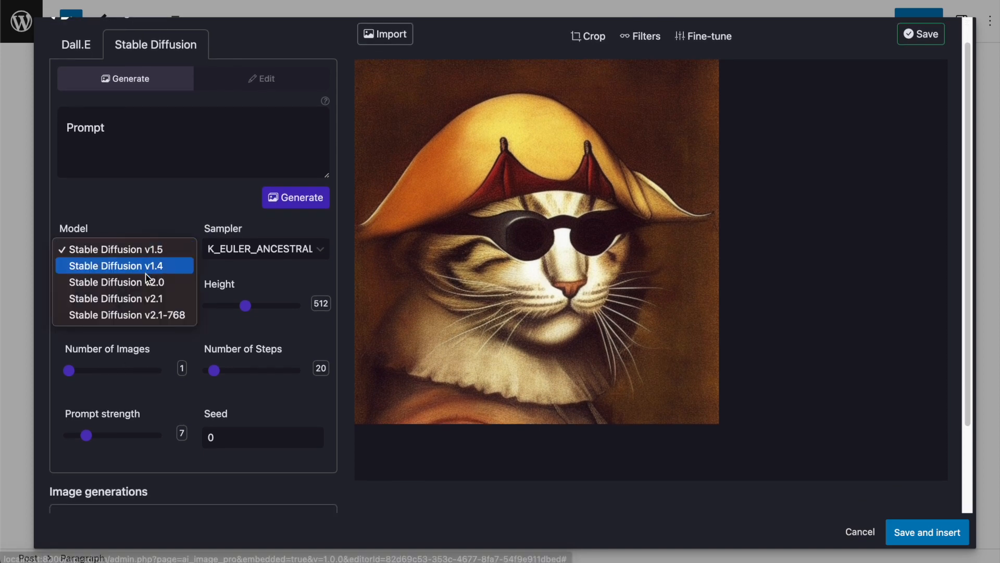
left_click(198, 230)
left_click(281, 261)
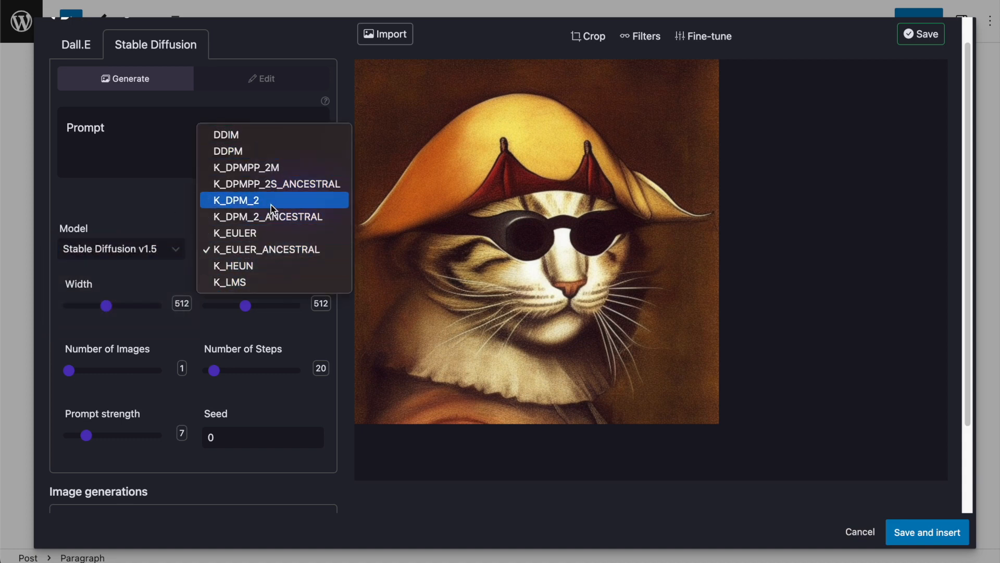
left_click(191, 233)
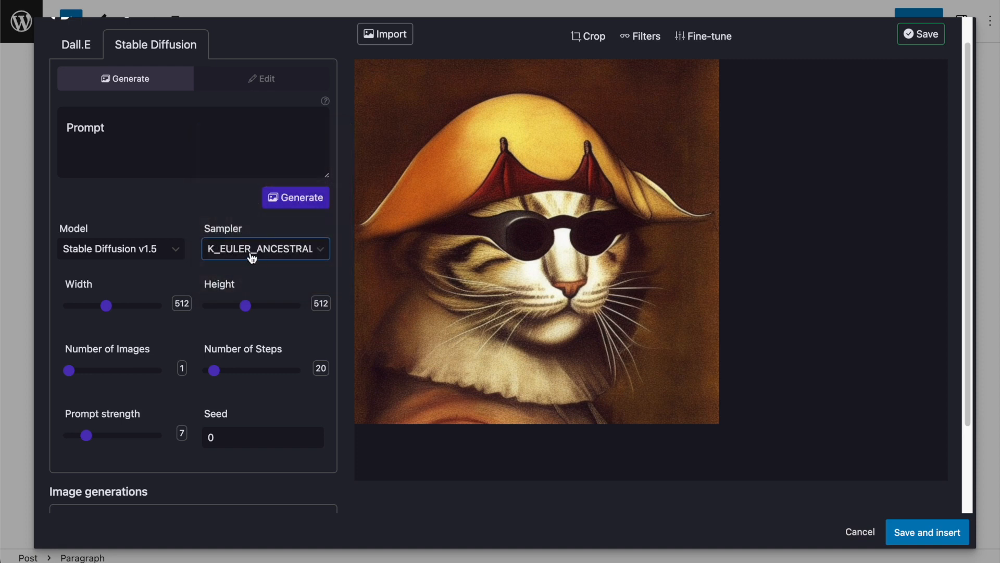
left_click(324, 276)
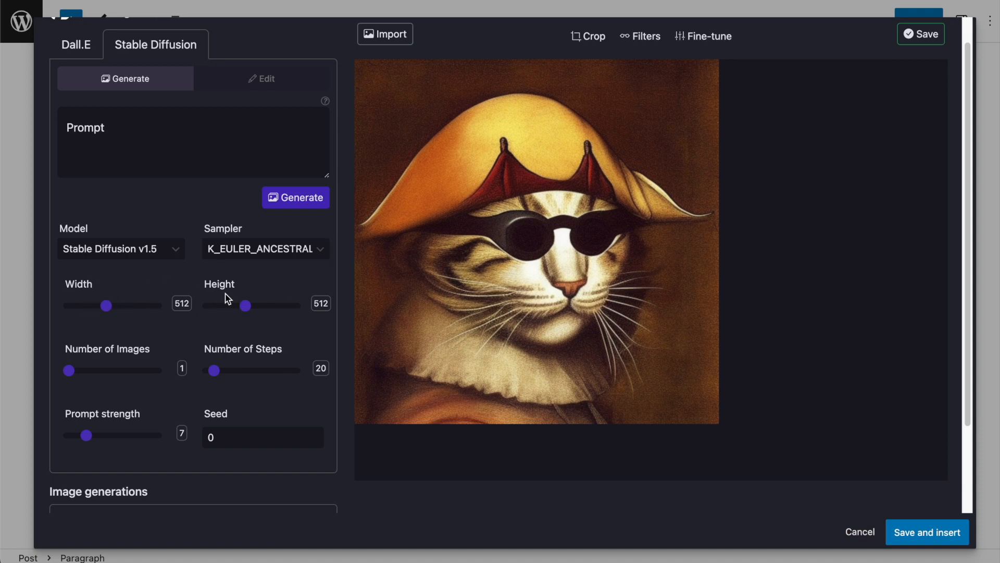
Review Stable Diffusion's width, height, number of images, number of steps, prompt strength and seed settings.
mouse_move(98, 307)
left_mouse_down()
mouse_move(129, 311)
mouse_move(106, 308)
left_mouse_up()
scroll(114, 342, "down", 1)
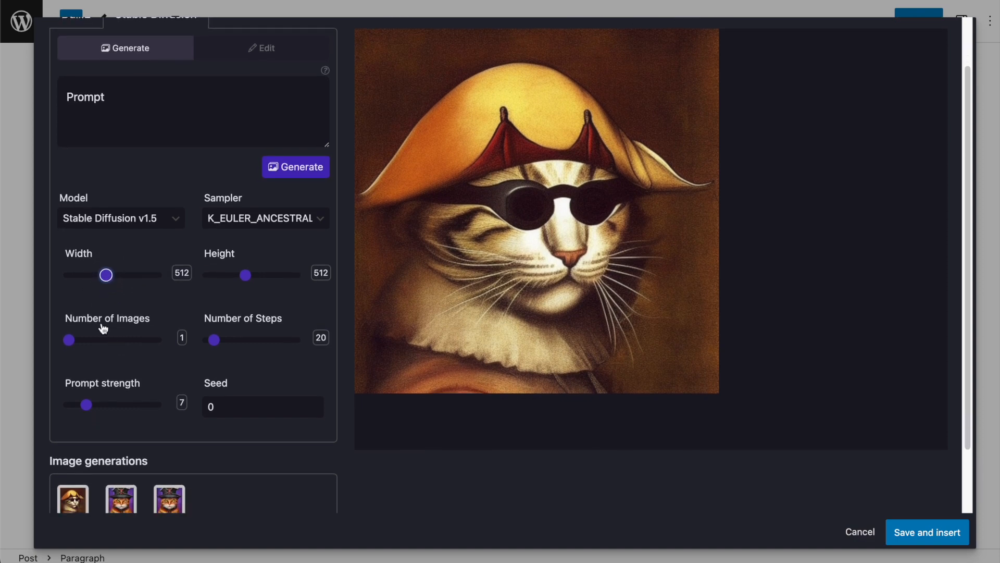
mouse_move(69, 340)
left_mouse_down()
mouse_move(124, 347)
mouse_move(67, 343)
left_mouse_up()
mouse_move(216, 350)
left_mouse_down()
mouse_move(252, 351)
mouse_move(214, 350)
left_mouse_up()
left_click(209, 300)
scroll(197, 307, "down", 1)
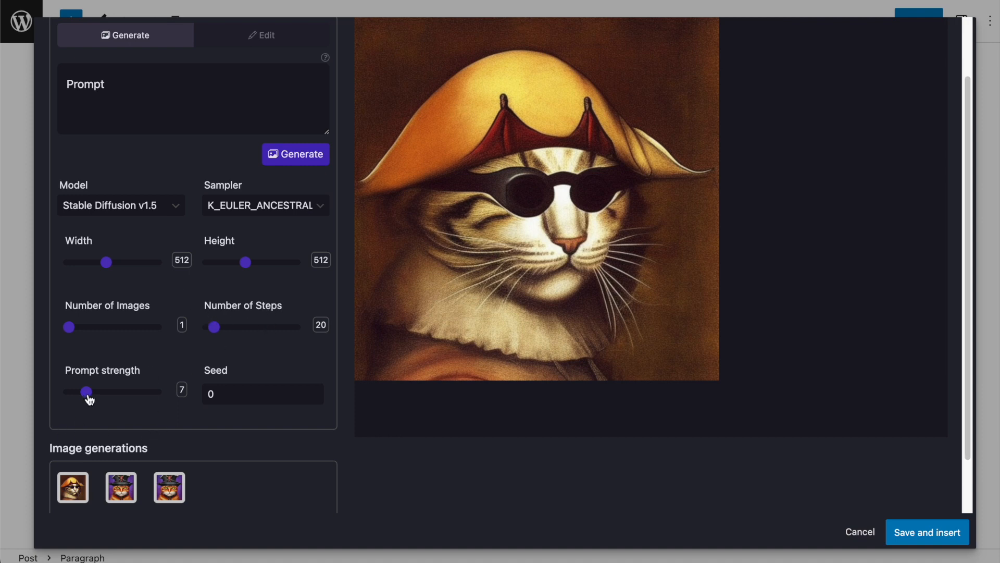
mouse_move(87, 398)
left_mouse_down()
mouse_move(118, 400)
mouse_move(87, 399)
left_mouse_up()
left_click(141, 411)
scroll(236, 411, "down", 1)
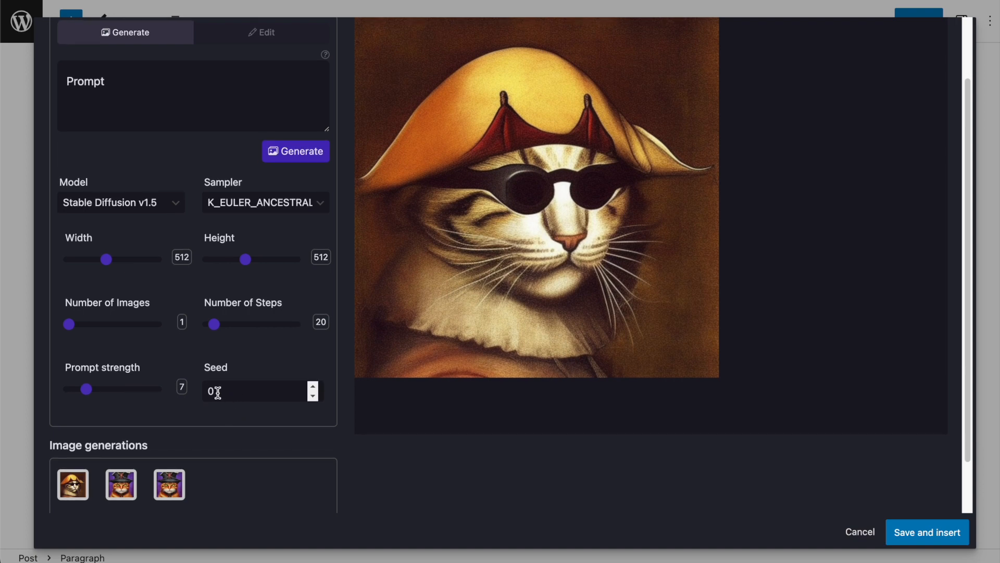
left_click(217, 392)
scroll(282, 433, "up", 3)
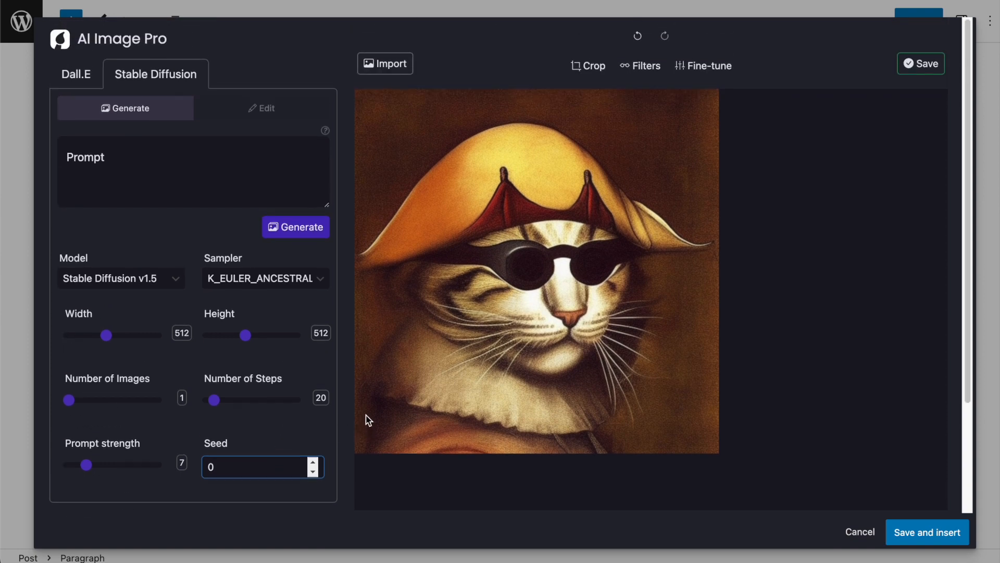
left_click(319, 429)
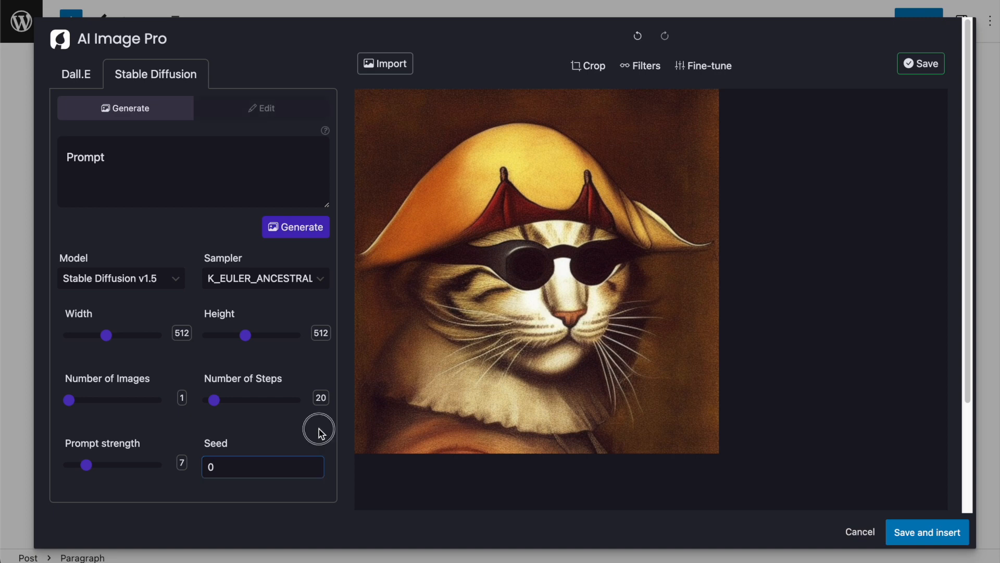
Generate a Stable Diffusion image from the prompt "a portrait of a cucumber, by leonardo davinci".
left_click(212, 162)
type("a portrait of a cucumber, by leonardo davinci")
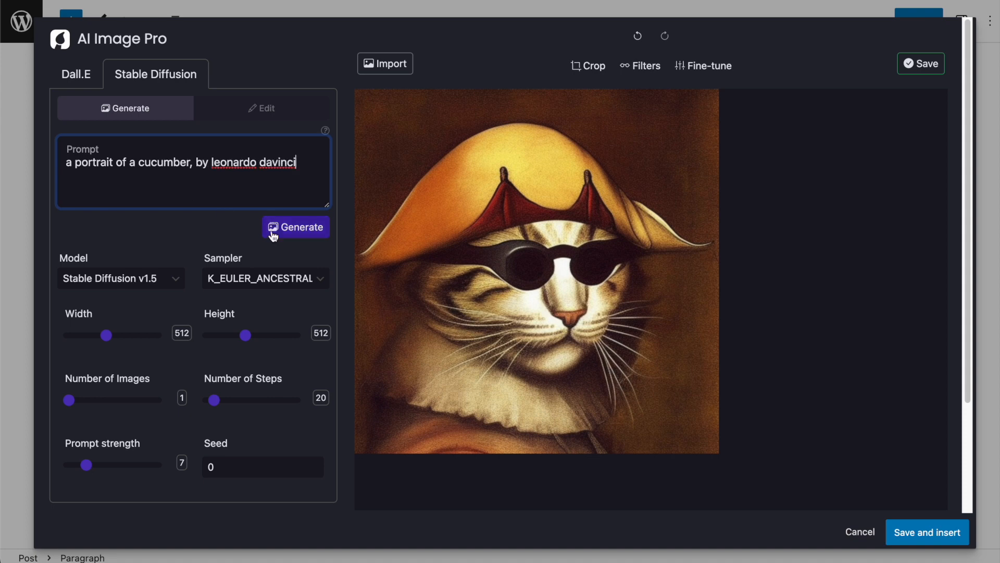
left_click(292, 227)
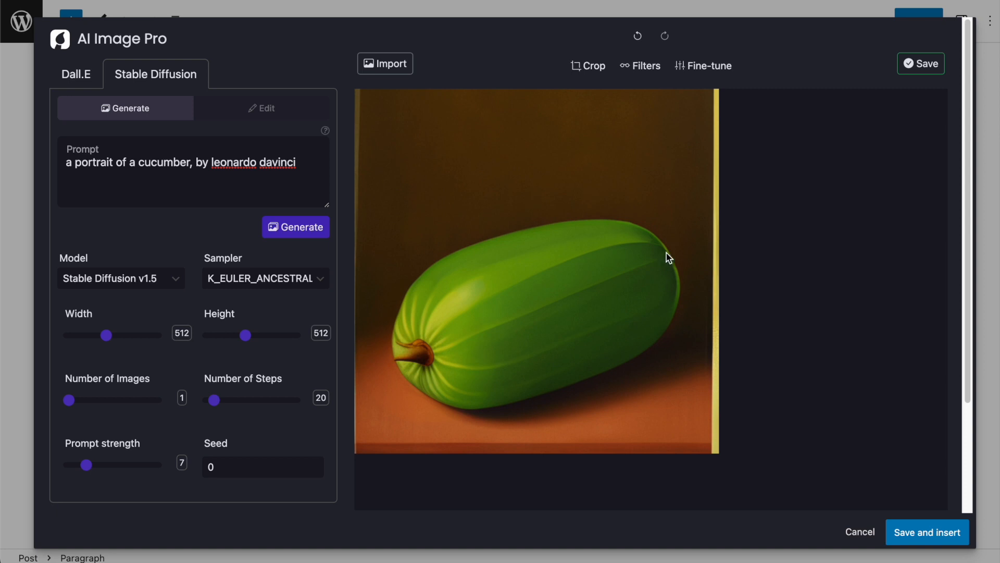
Copy the cucumber prompt from Stable Diffusion's Generate mode into its Edit mode.
left_click(241, 107)
left_click(189, 112)
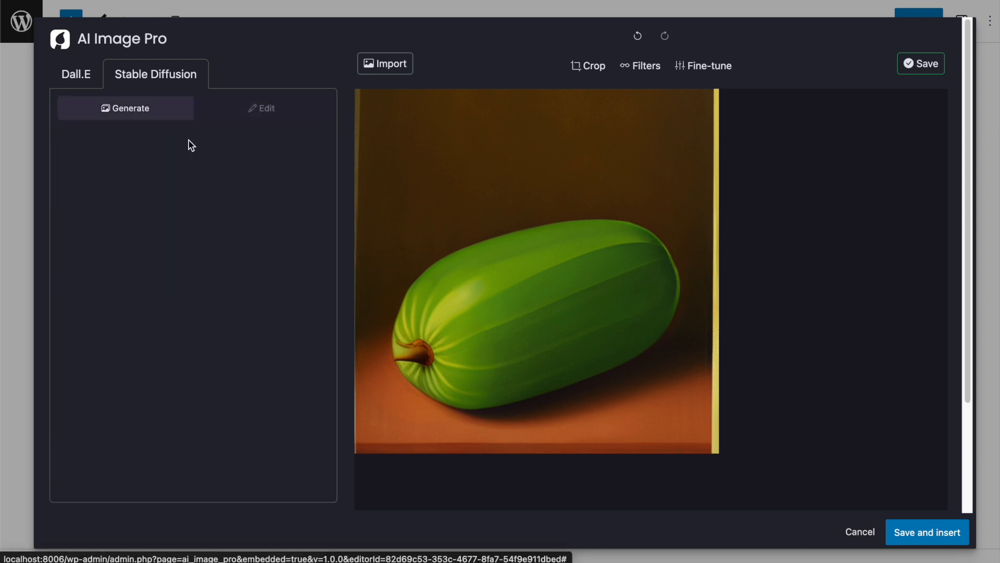
triple_click(213, 172)
key("ctrl+c")
left_click(260, 114)
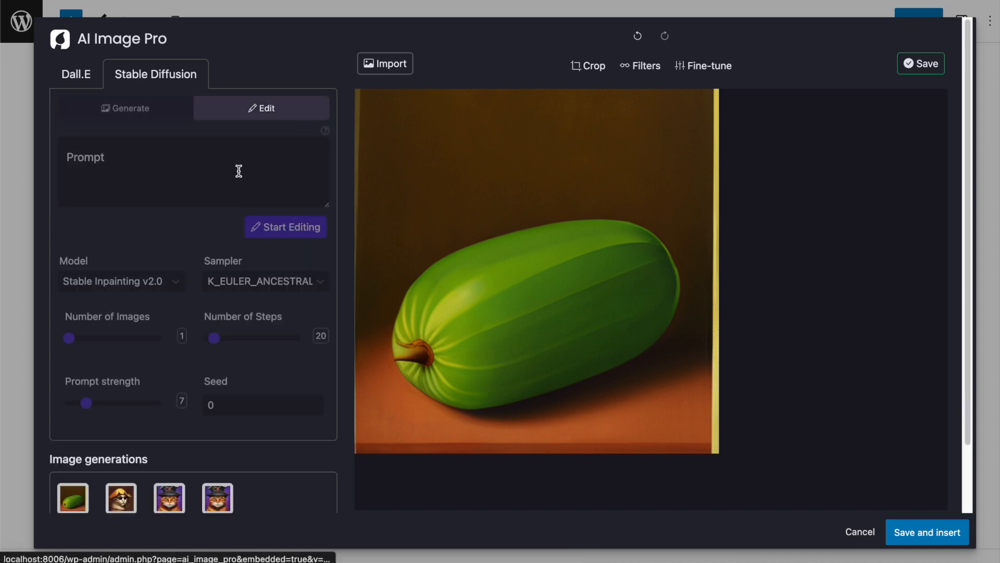
key("ctrl+v")
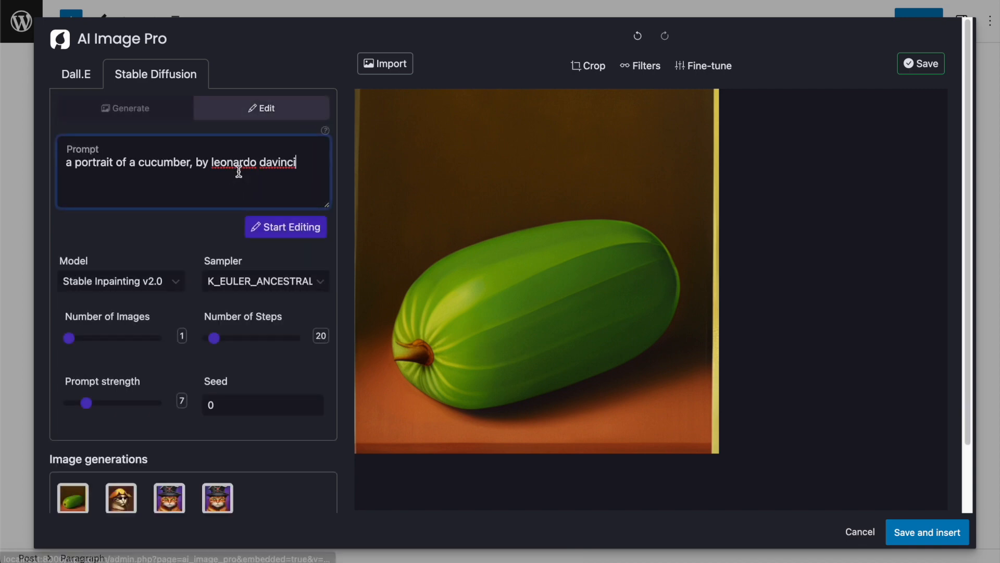
Start a Stable Diffusion edit, enlarge the mask brush, paint over the cucumber's stem end and confirm the edit.
left_click(286, 233)
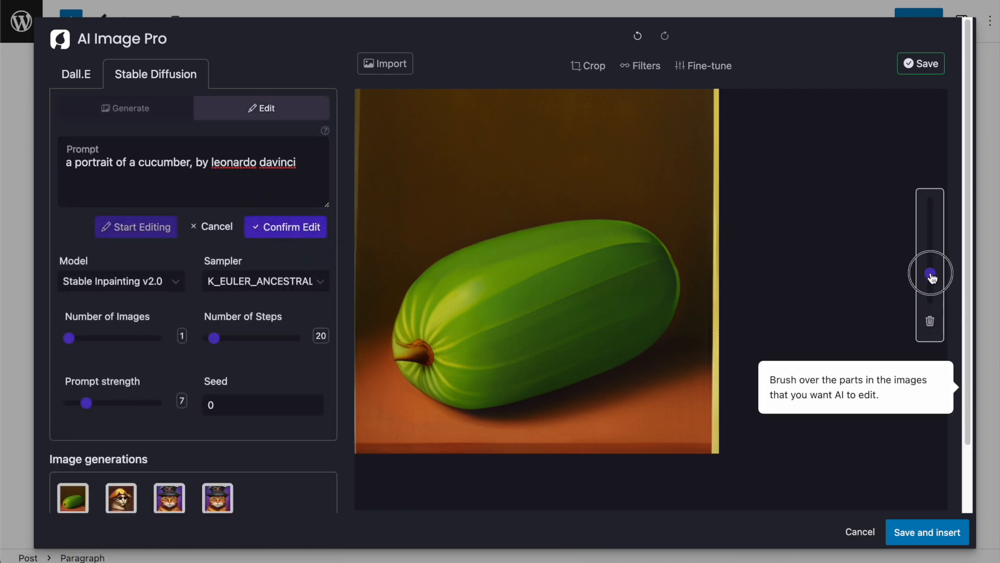
left_click_drag(928, 273, 930, 253)
mouse_move(447, 331)
left_mouse_down()
mouse_move(435, 354)
mouse_move(406, 351)
mouse_move(401, 304)
mouse_move(469, 333)
mouse_move(451, 310)
mouse_move(497, 354)
left_mouse_up()
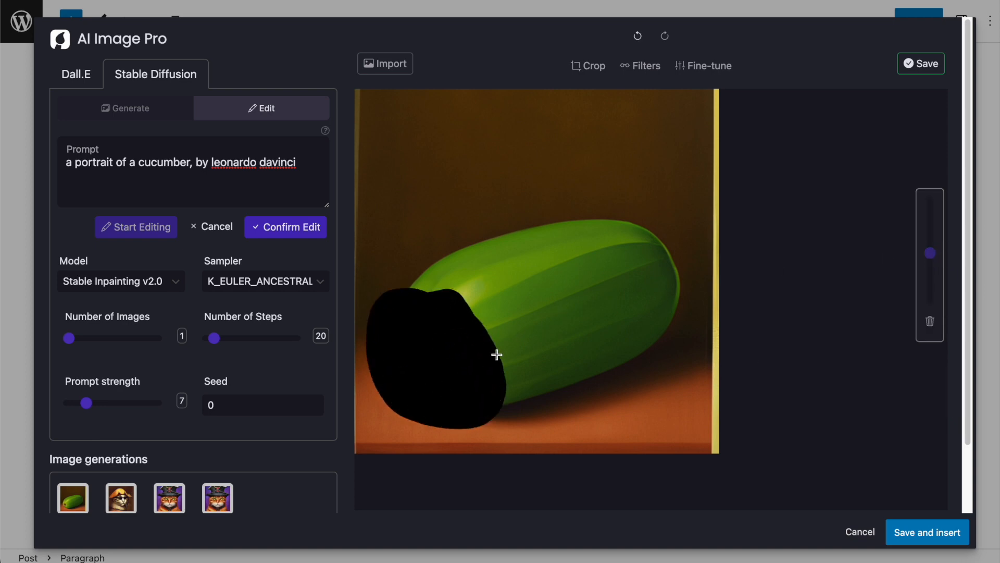
left_click(290, 237)
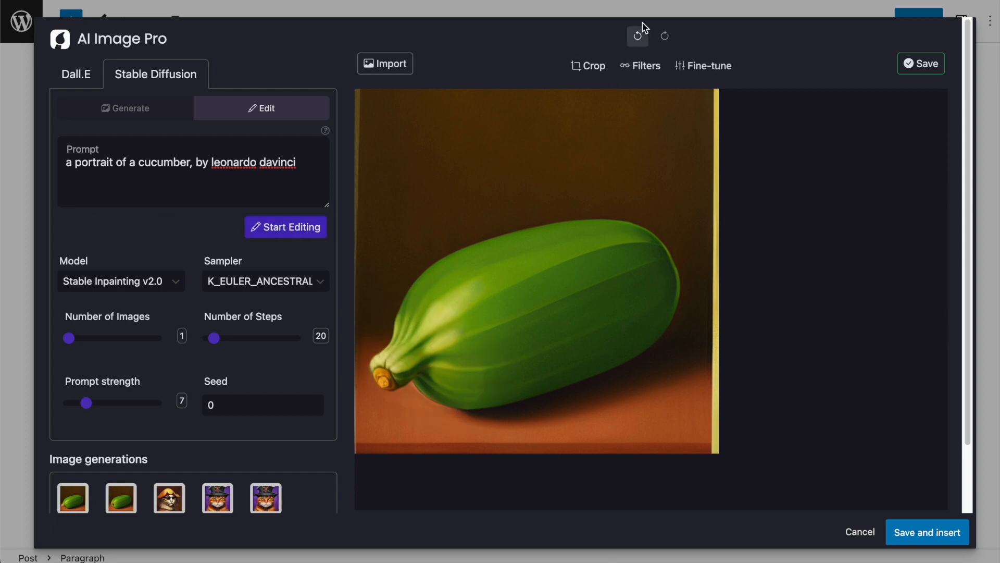
Undo and redo the Stable Diffusion edit to compare the cucumber image before and after.
left_click(637, 36)
left_click(665, 36)
left_click(638, 36)
left_click(665, 36)
Save the edited cucumber image, insert it into the post and check it below the paragraph.
left_click(931, 532)
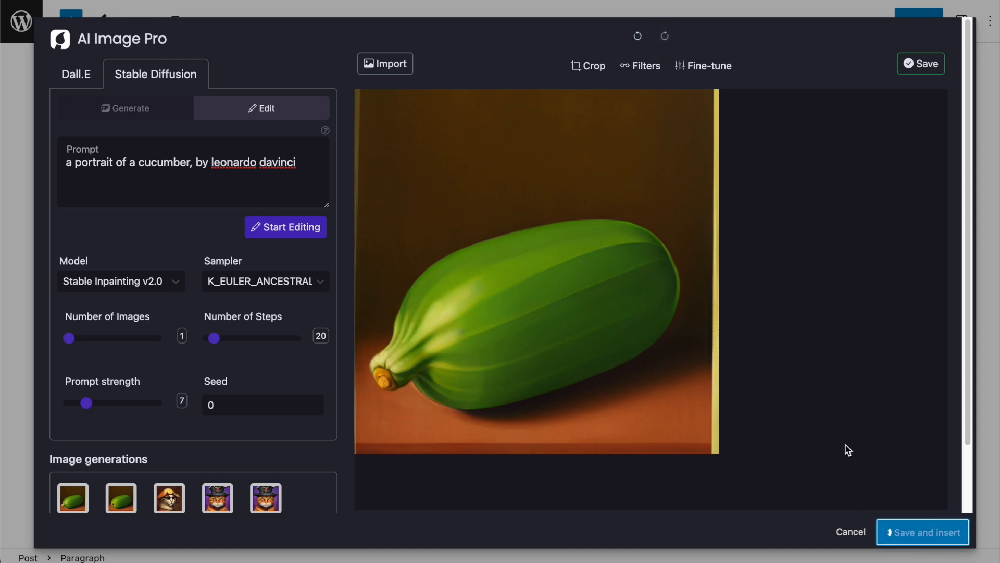
scroll(474, 307, "down", 6)
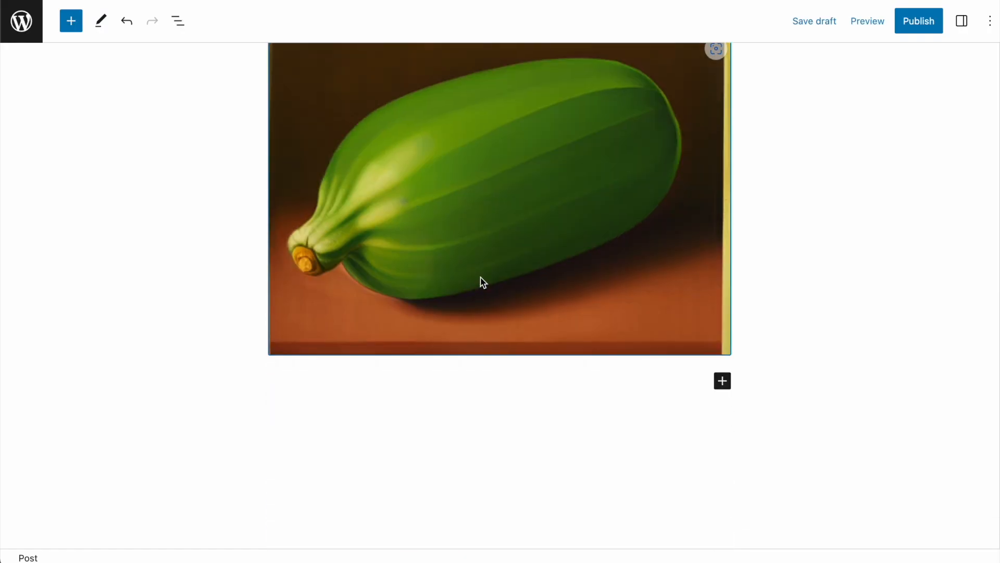
scroll(483, 281, "up", 5)
left_click(510, 286)
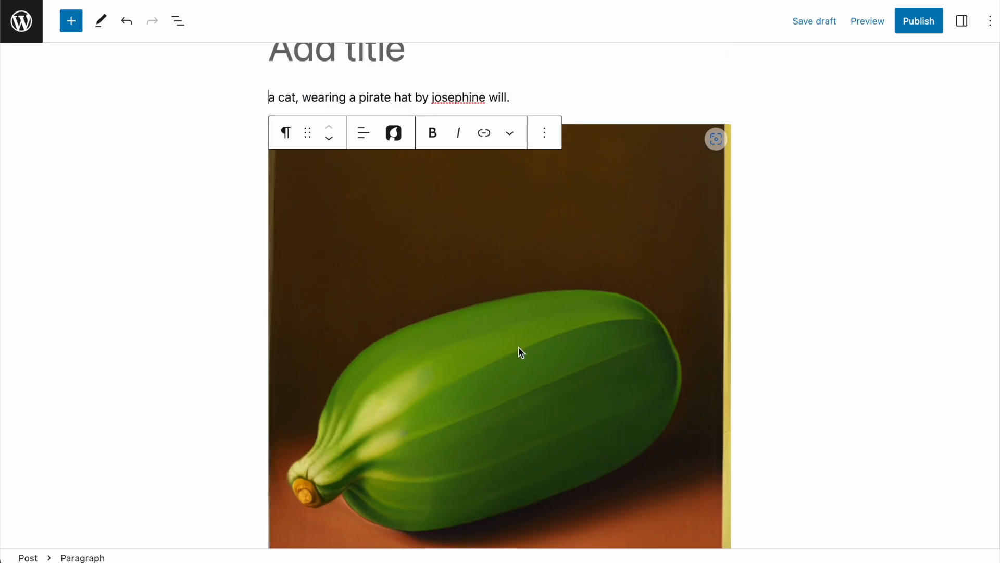
scroll(517, 345, "down", 1)
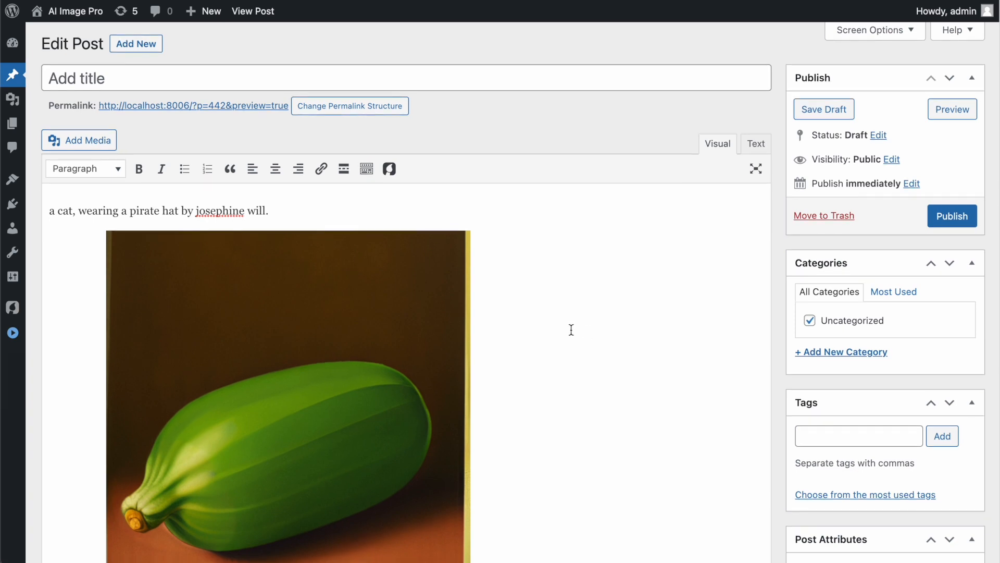
Select the cucumber image in the classic editor's post content and open it in AI Image Pro.
scroll(569, 330, "down", 2)
scroll(571, 339, "up", 2)
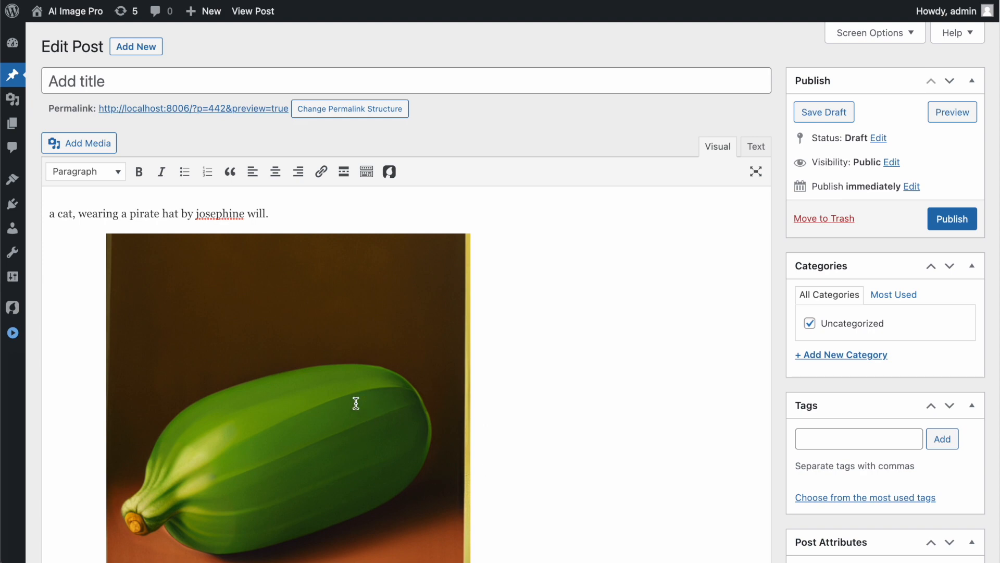
left_click(338, 331)
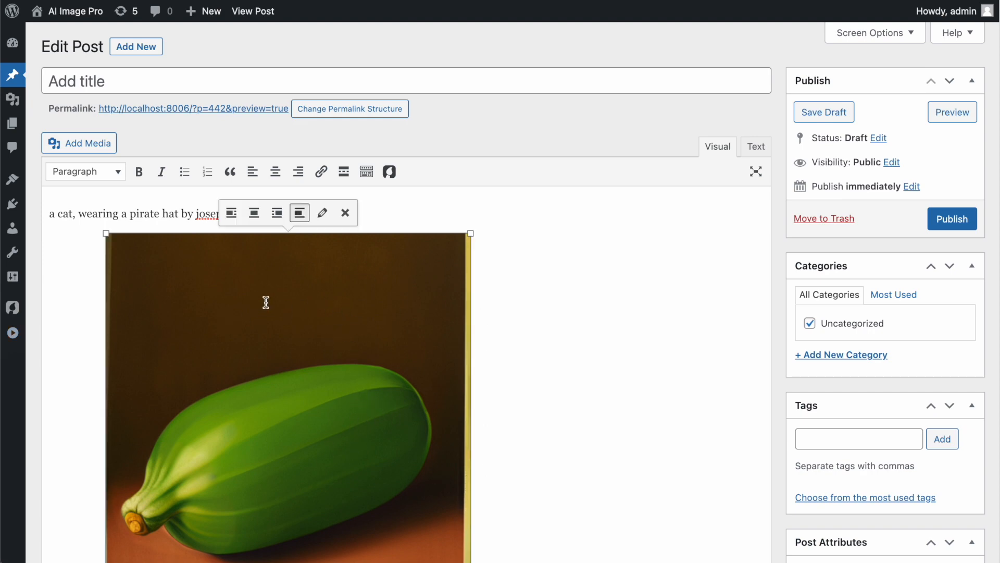
left_click(391, 177)
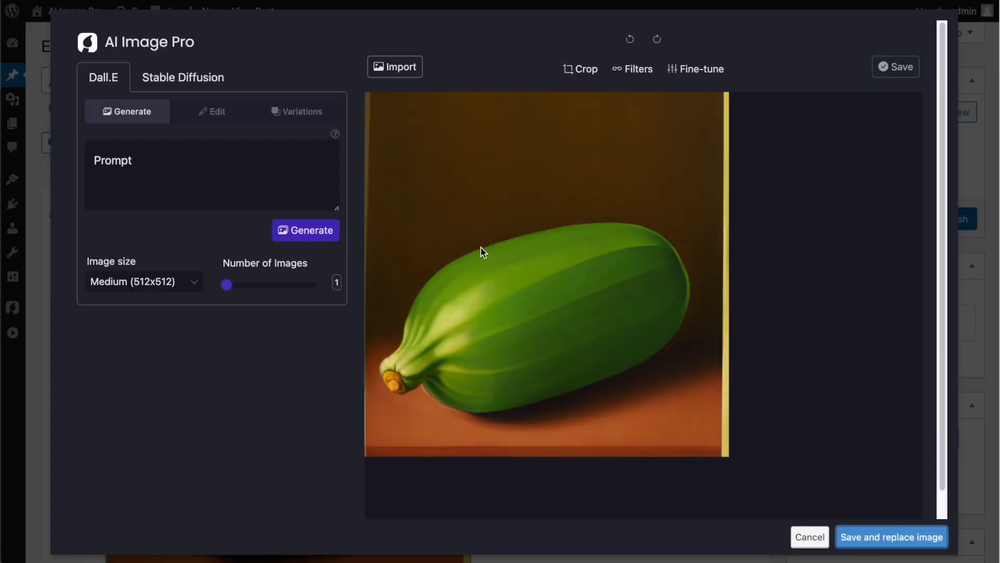
Crop the image closely around the cucumber, cutting off the yellow edge strip, and replace the post's image with it.
left_click(574, 70)
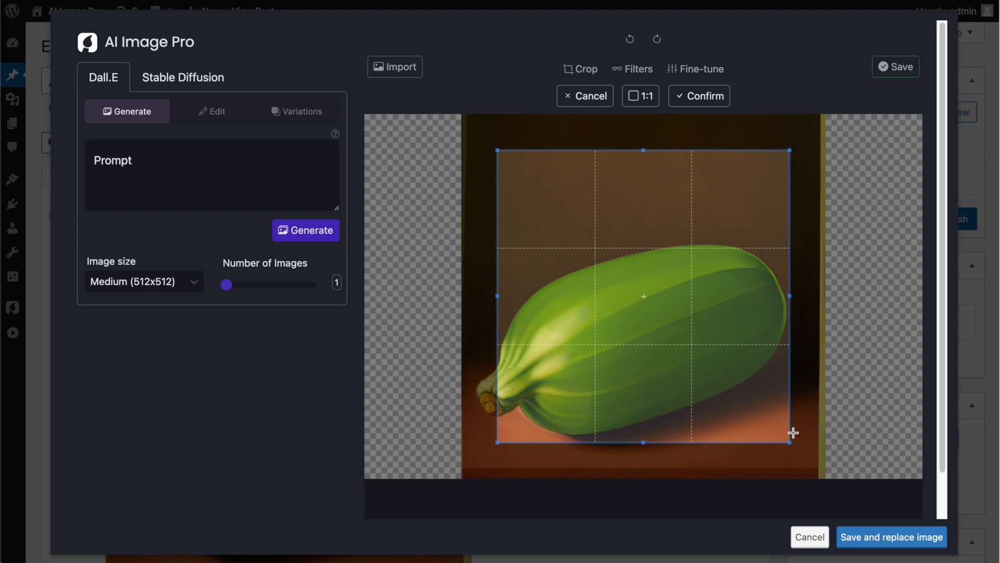
left_click_drag(717, 335, 687, 380)
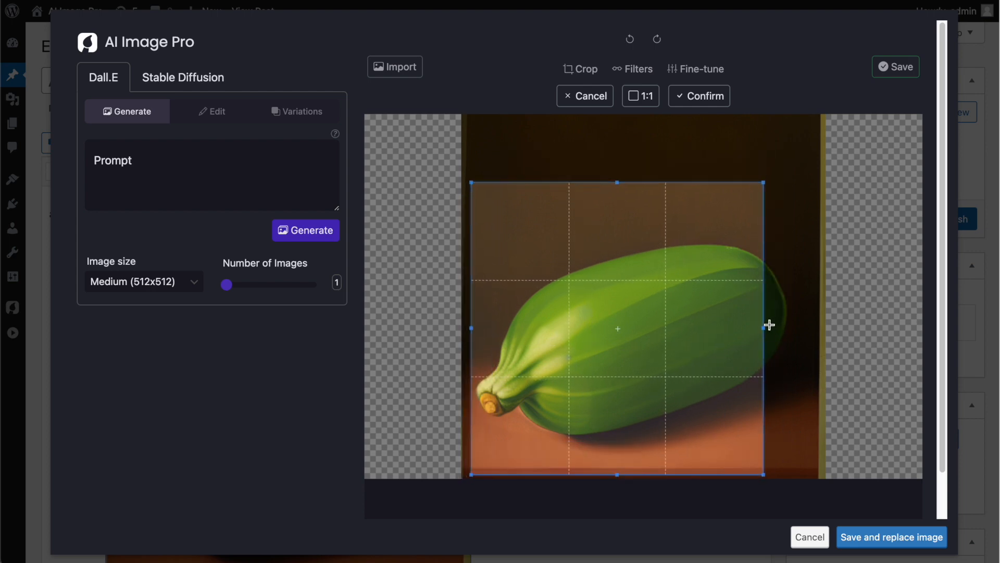
left_click_drag(770, 325, 816, 328)
left_click_drag(484, 196, 810, 474)
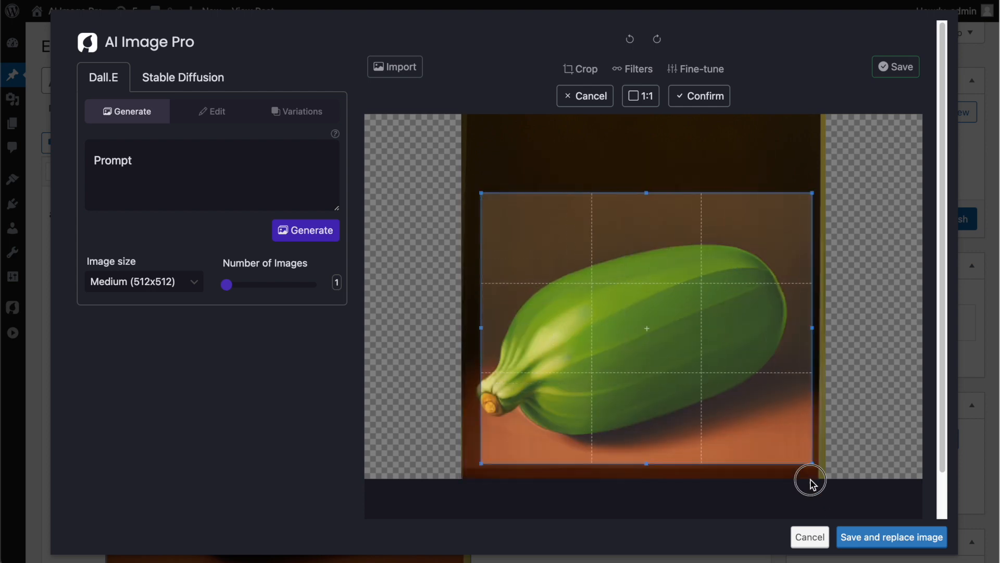
left_click(688, 100)
left_click(892, 538)
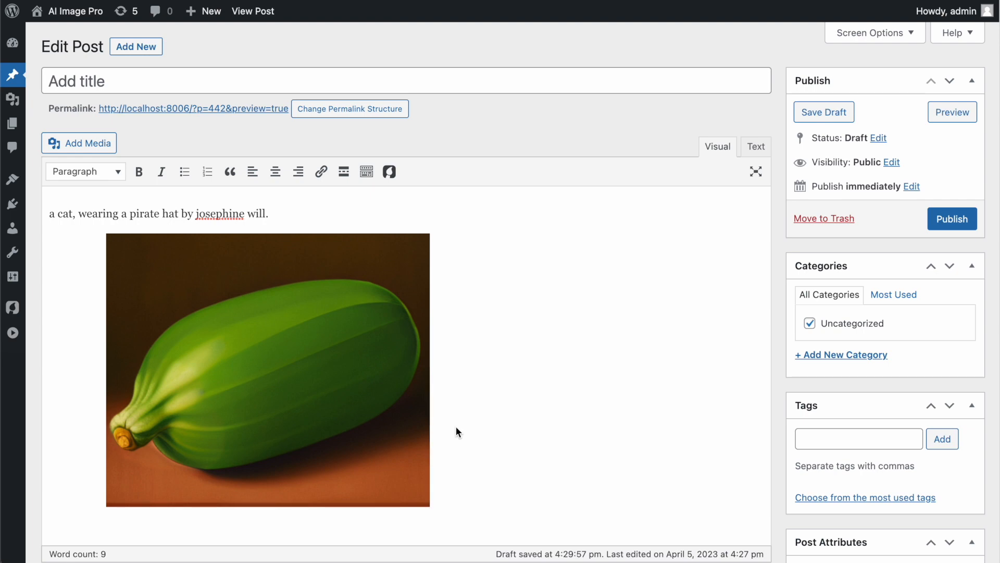
Reopen the cropped cucumber image in AI Image Pro and apply the Technicolor filter, trying Grayscale on and off.
left_click(321, 415)
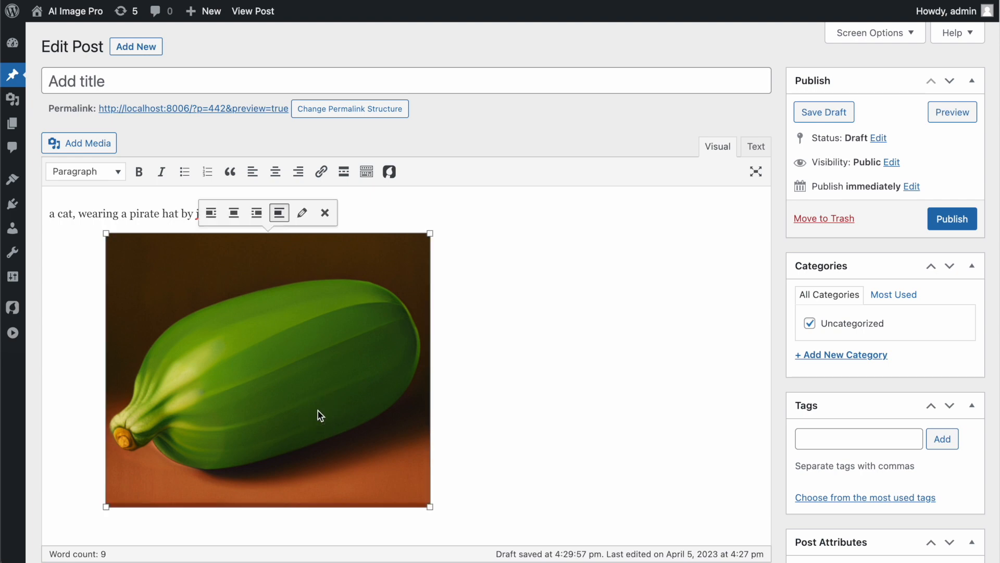
left_click(390, 173)
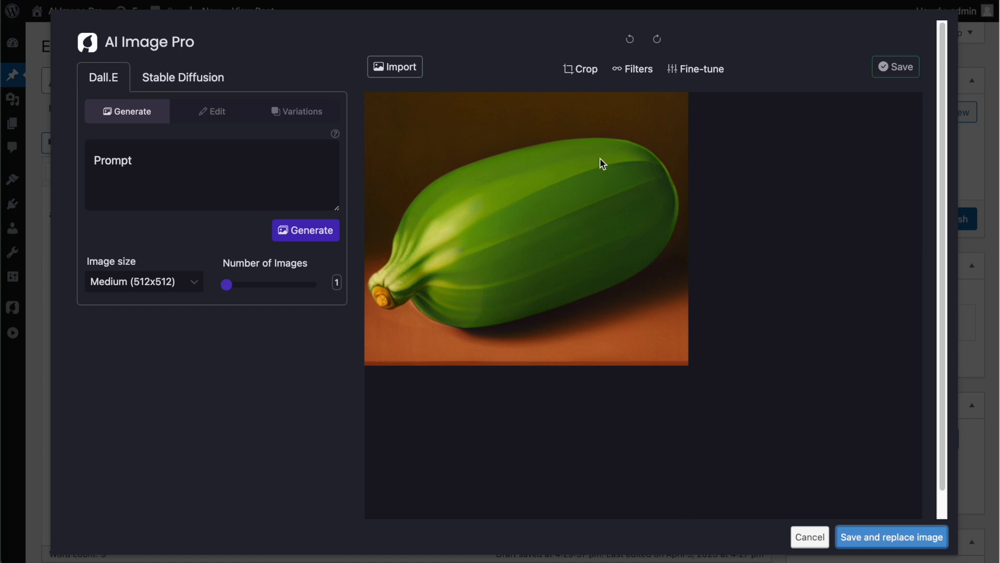
left_click(634, 73)
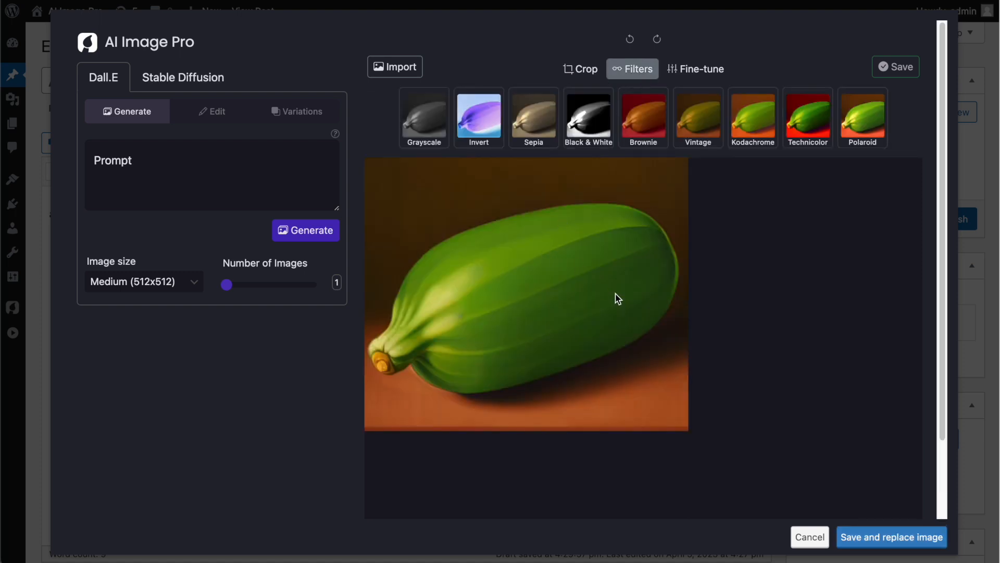
left_click(812, 130)
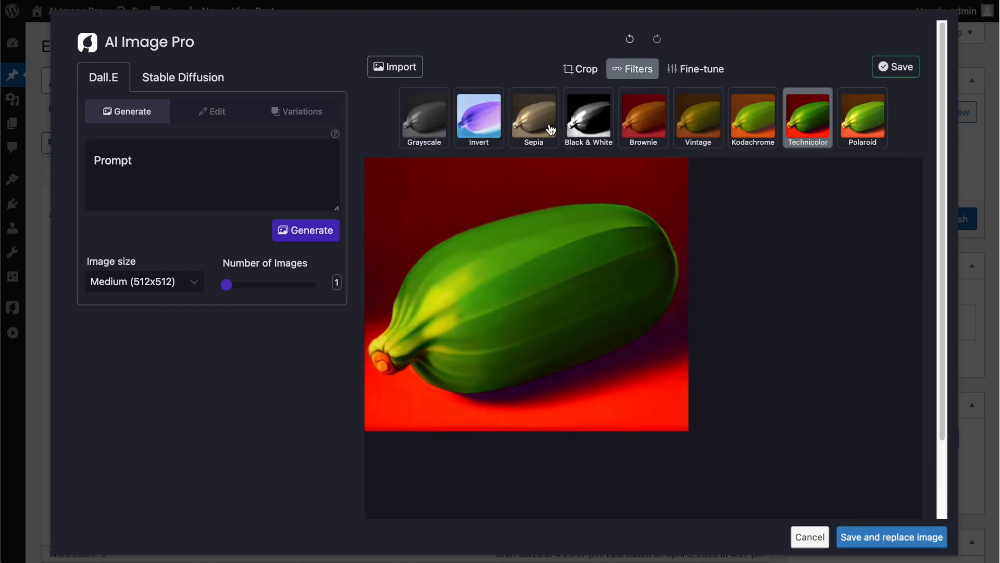
left_click(419, 127)
left_click(419, 127)
Fine-tune the image's vibrance, saturation and contrast, set its brightness to 0.01, and replace the cucumber image in the post.
left_click(701, 74)
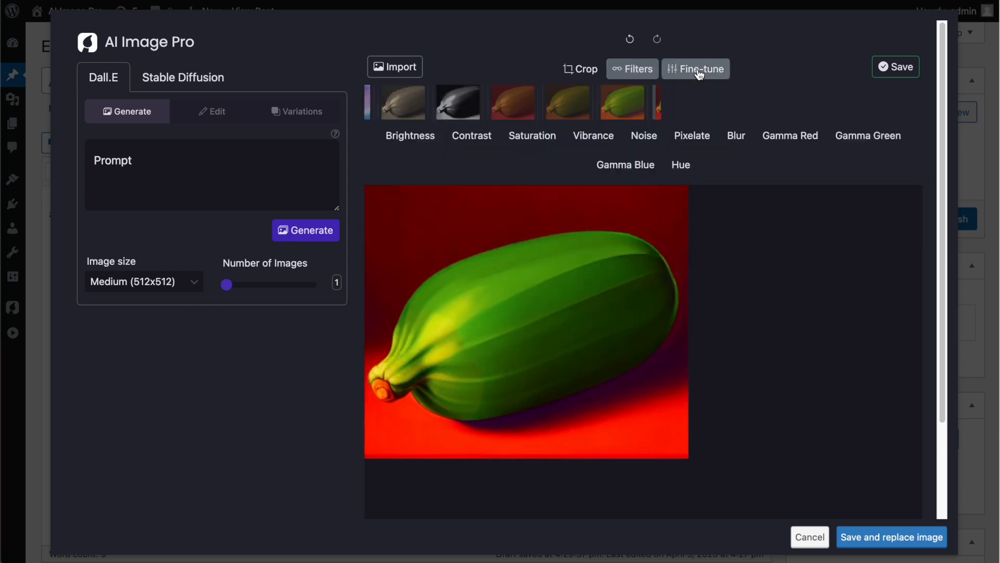
left_click(586, 104)
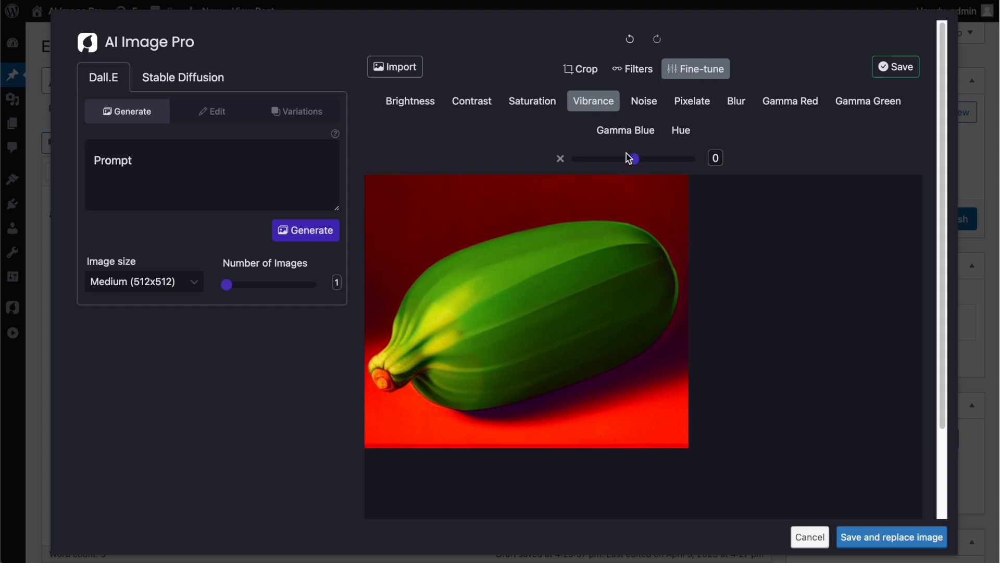
mouse_move(632, 159)
left_mouse_down()
mouse_move(668, 158)
mouse_move(605, 161)
mouse_move(647, 165)
mouse_move(610, 168)
mouse_move(636, 170)
left_mouse_up()
left_click(542, 104)
left_click(474, 104)
left_click(435, 104)
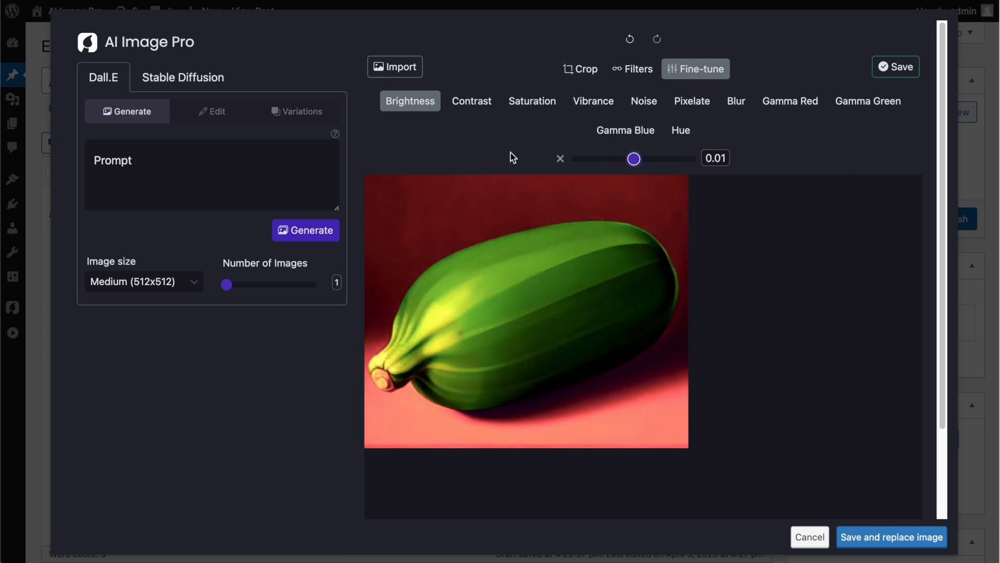
left_click(875, 544)
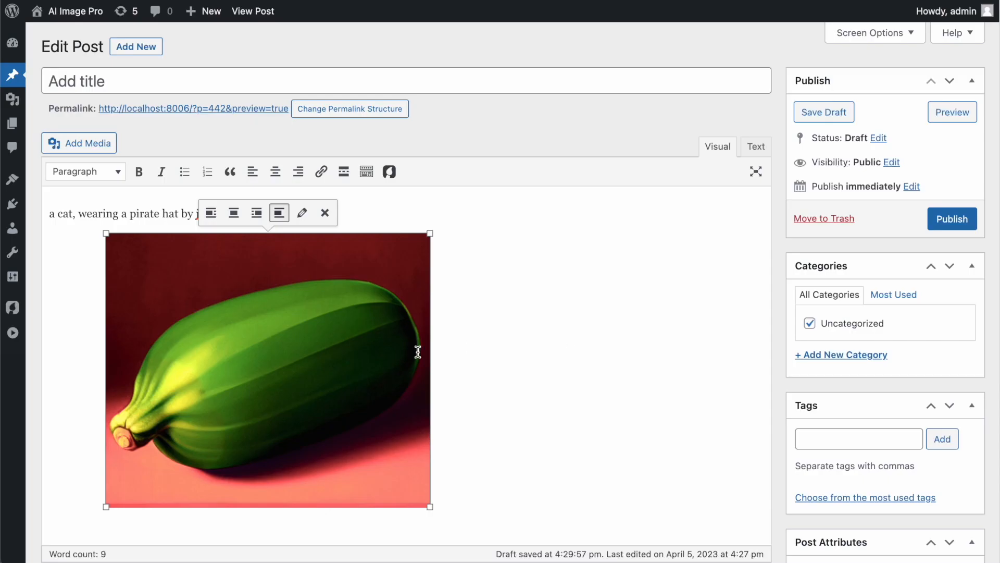
left_click(498, 444)
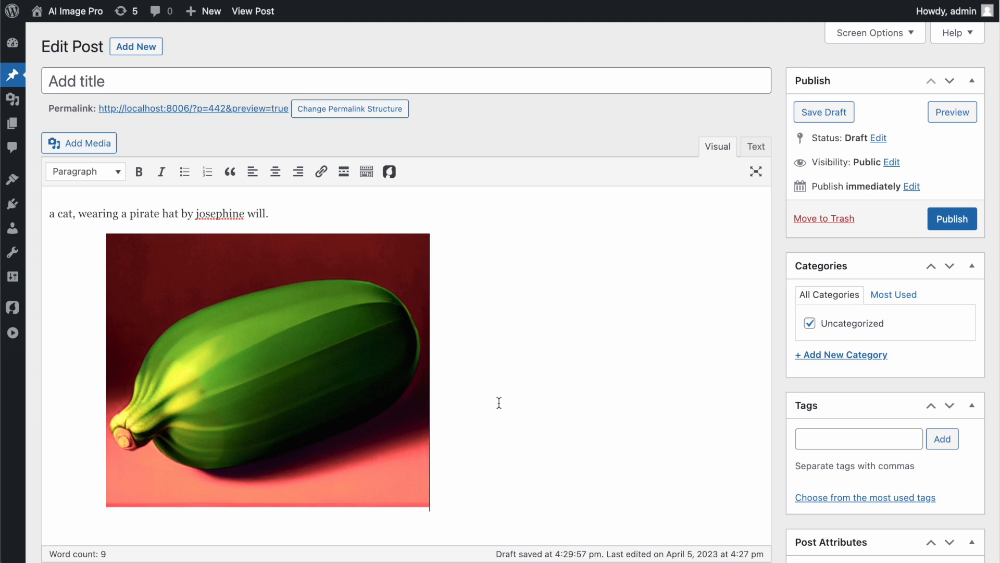